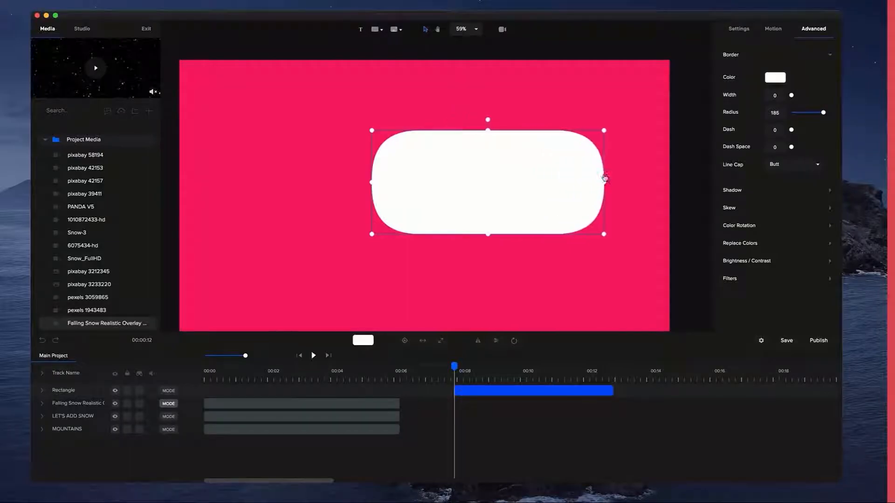
{"action": "left_click_drag", "start_coordinate": [483, 151], "coordinate": [483, 180]}
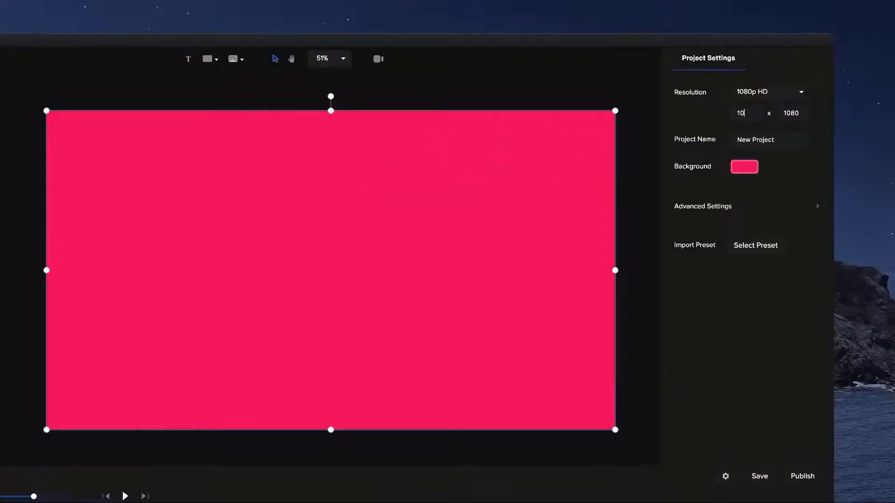
{"action": "key", "text": "Return"}
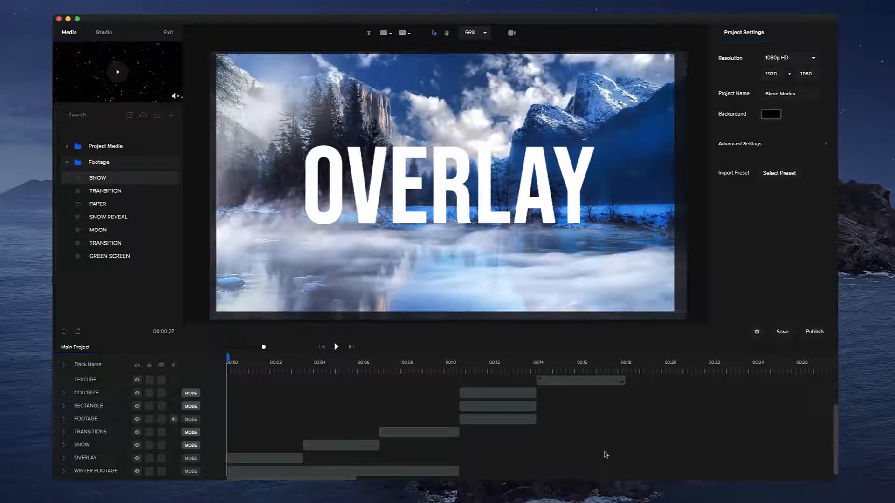
{"action": "scroll", "coordinate": [605, 455], "scroll_direction": "up", "scroll_amount": 3}
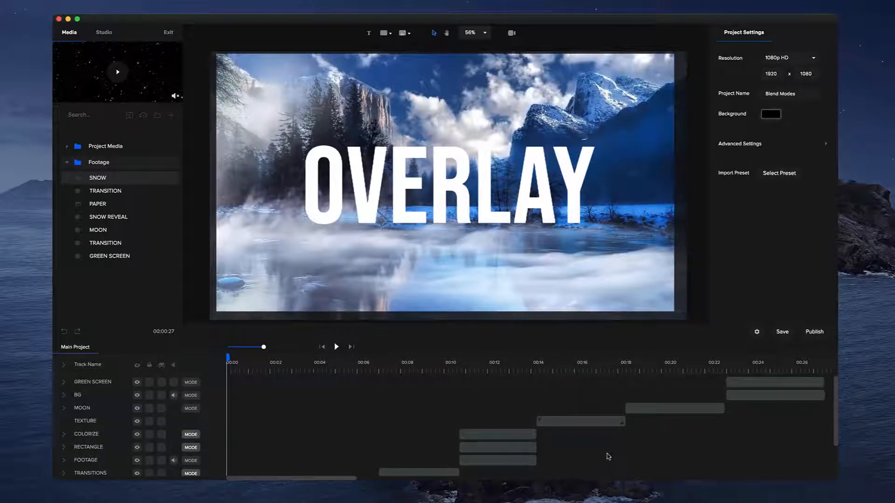
{"action": "scroll", "coordinate": [608, 457], "scroll_direction": "down", "scroll_amount": 3}
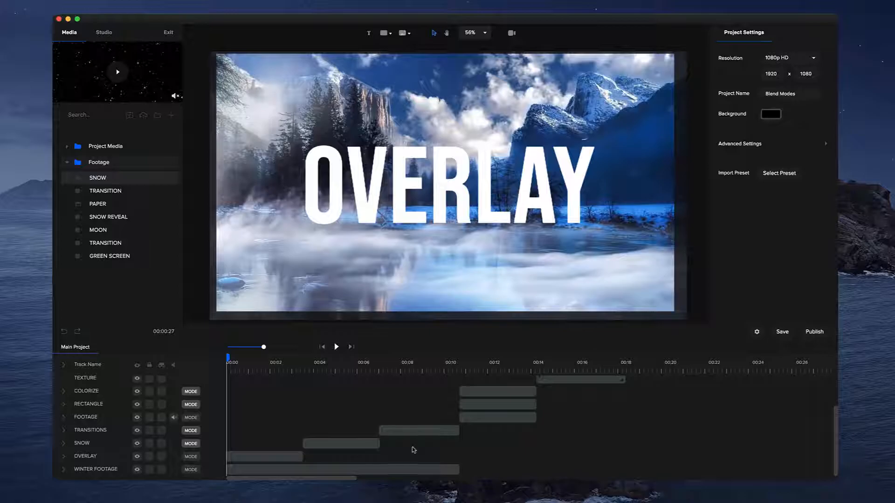
Set the blend mode of the OVERLAY text track to Overlay, above the winter footage.
{"action": "left_click", "coordinate": [435, 222]}
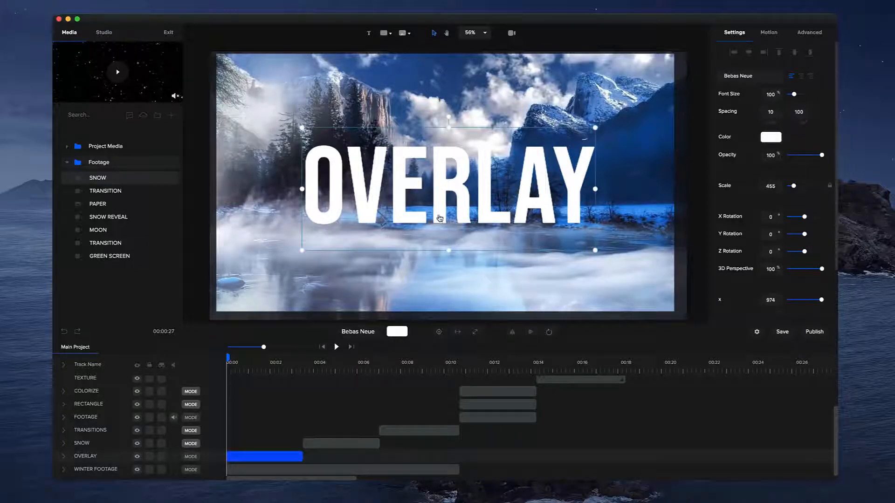
{"action": "left_click", "coordinate": [629, 197]}
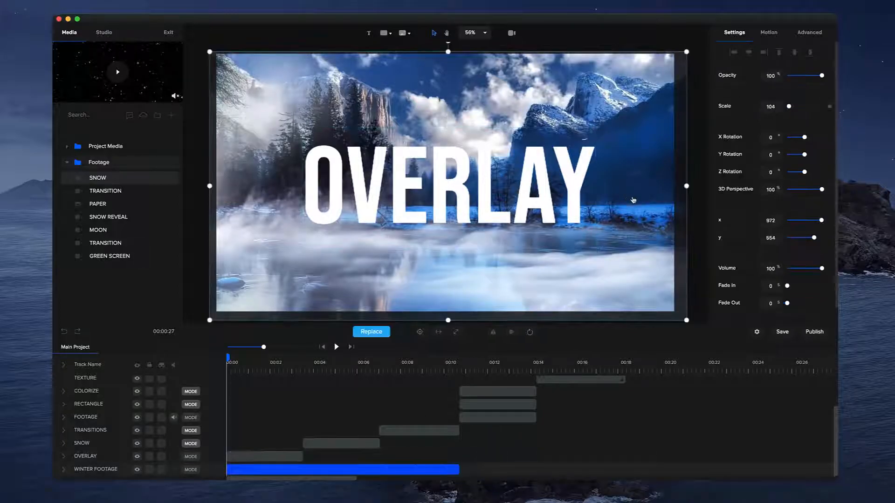
{"action": "left_click", "coordinate": [278, 469]}
{"action": "left_click", "coordinate": [270, 456]}
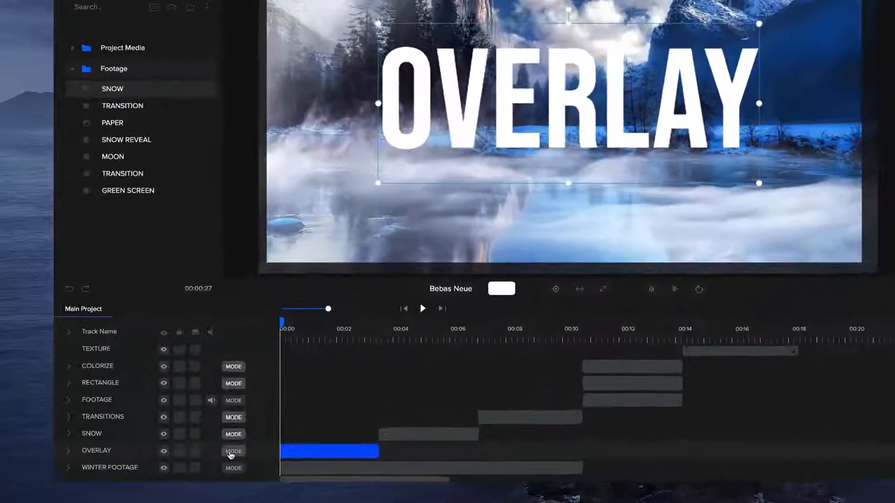
{"action": "left_click", "coordinate": [191, 457]}
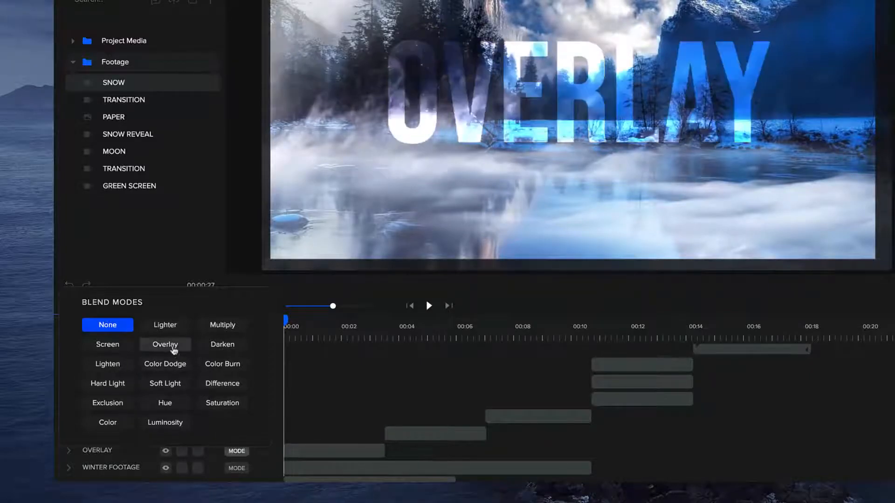
{"action": "left_click", "coordinate": [173, 349]}
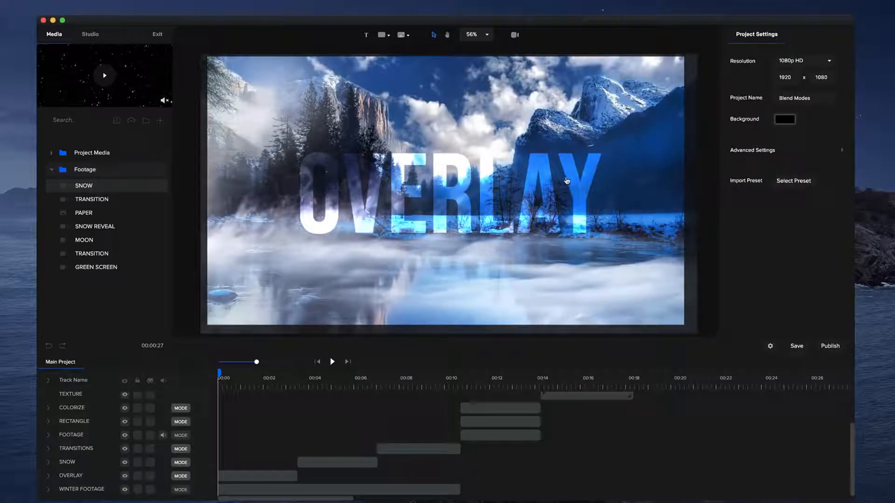
Try duplicating the OVERLAY text layer and undo the duplication.
{"action": "left_click", "coordinate": [578, 175]}
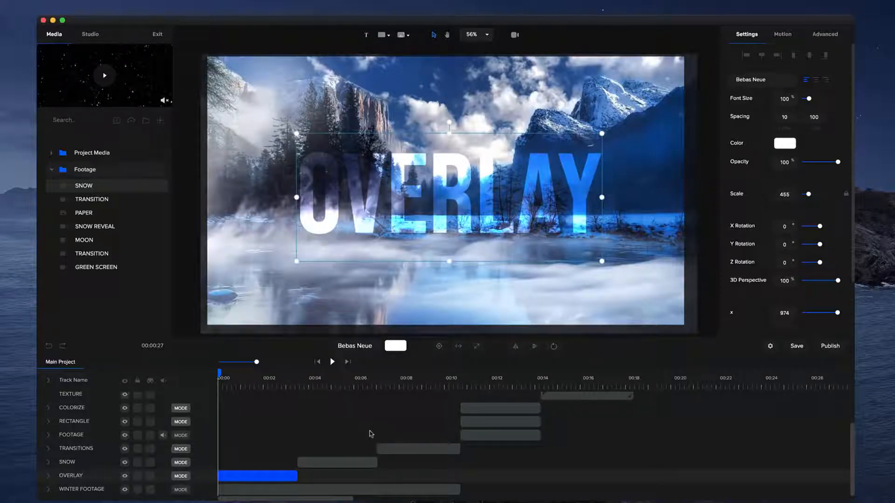
{"action": "key", "text": "super+d"}
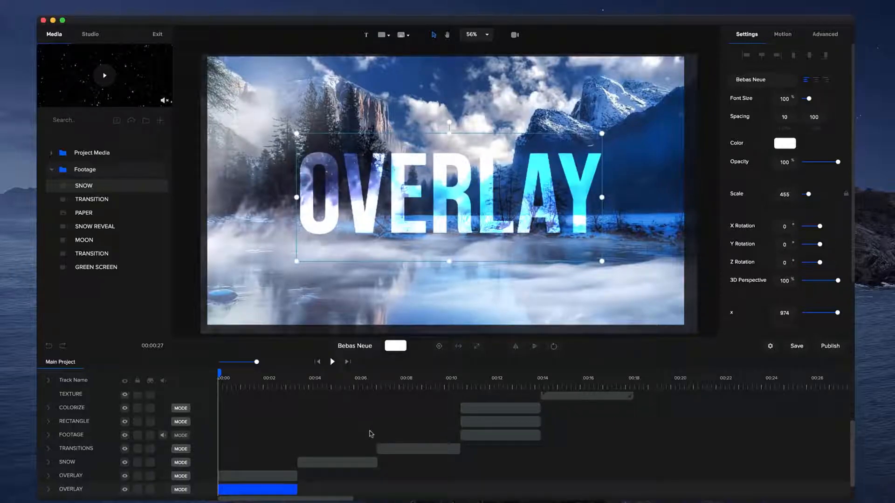
{"action": "key", "text": "super+z"}
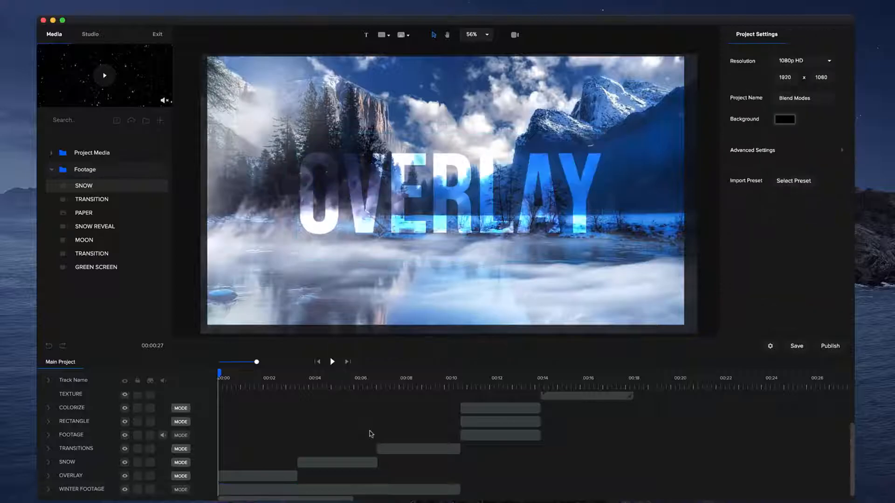
Give the OVERLAY text a shadow with a blur of 100 in fully opaque white, #FFFFFF.
{"action": "left_click", "coordinate": [487, 172]}
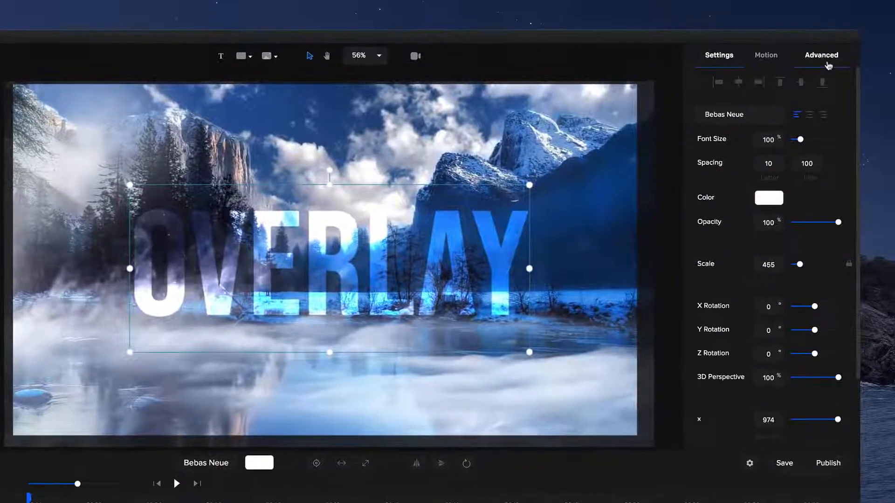
{"action": "left_click", "coordinate": [826, 37]}
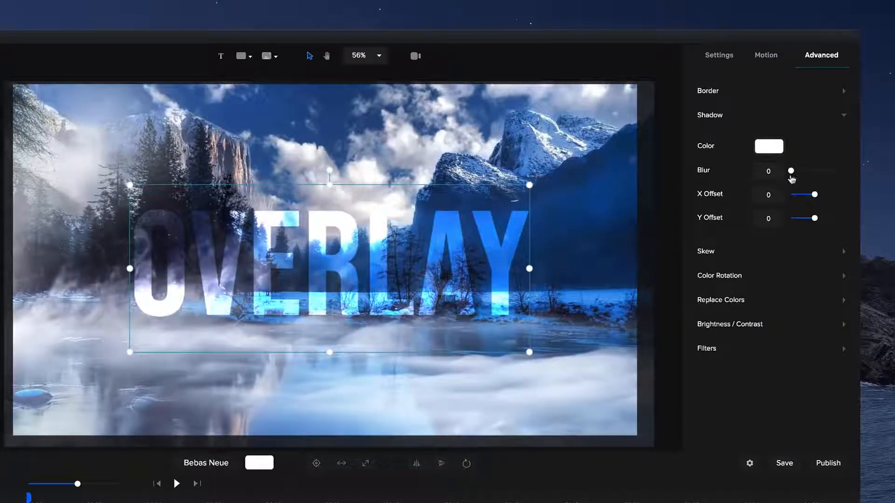
{"action": "left_click_drag", "start_coordinate": [793, 173], "coordinate": [850, 176]}
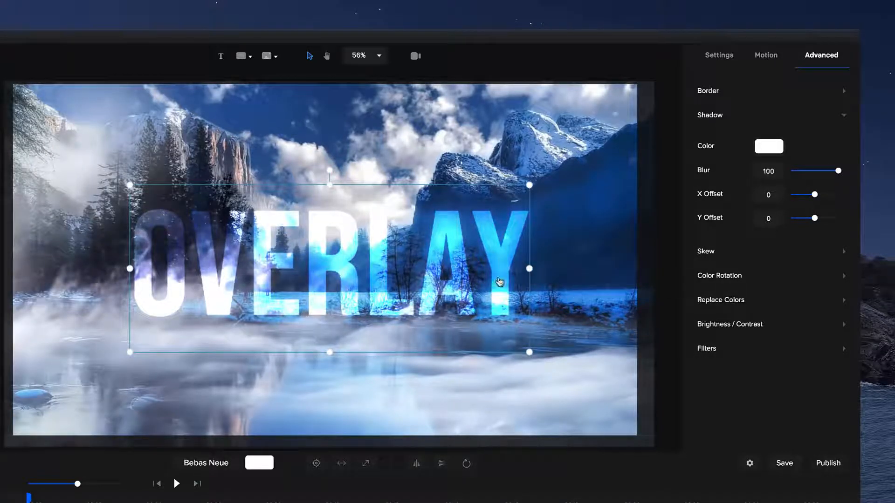
{"action": "left_click", "coordinate": [774, 150]}
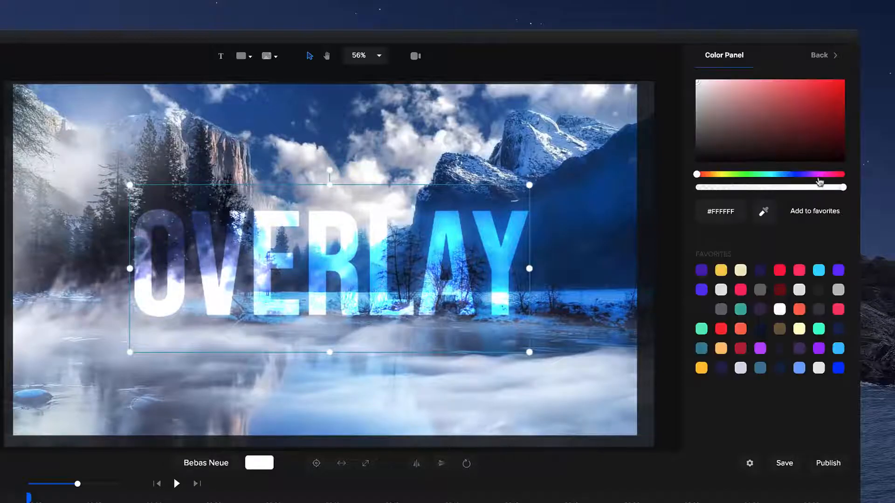
{"action": "mouse_move", "coordinate": [845, 188]}
{"action": "left_mouse_down"}
{"action": "mouse_move", "coordinate": [704, 196]}
{"action": "mouse_move", "coordinate": [846, 191]}
{"action": "left_mouse_up"}
{"action": "left_click", "coordinate": [825, 55]}
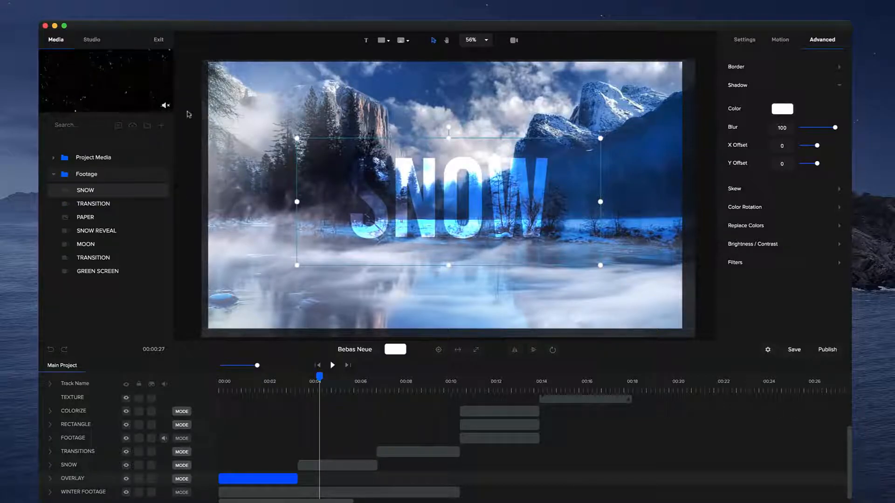
Add the SNOW clip from the Footage folder to the canvas and expand it to fill the frame.
{"action": "left_click", "coordinate": [107, 80]}
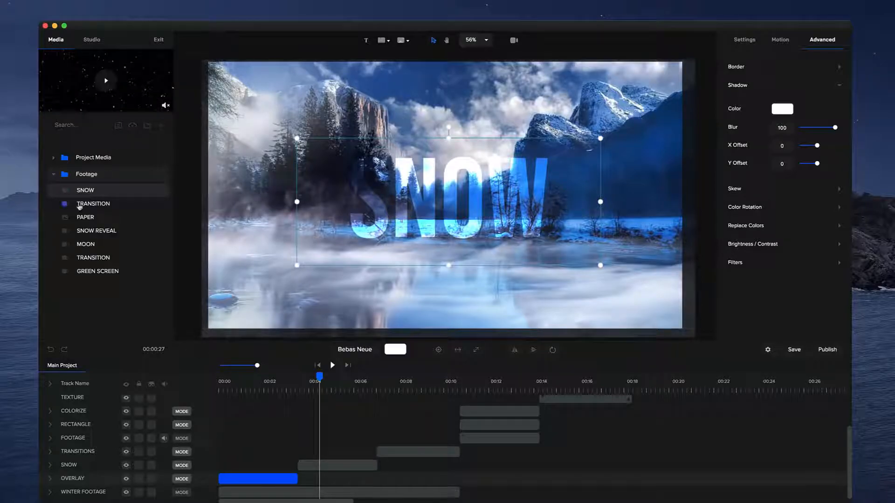
{"action": "left_click_drag", "start_coordinate": [102, 193], "coordinate": [313, 227]}
{"action": "left_click", "coordinate": [458, 350]}
Place the snow footage track directly above the SNOW text track and match its start and end to the text clip.
{"action": "scroll", "coordinate": [329, 437], "scroll_direction": "up", "scroll_amount": 3}
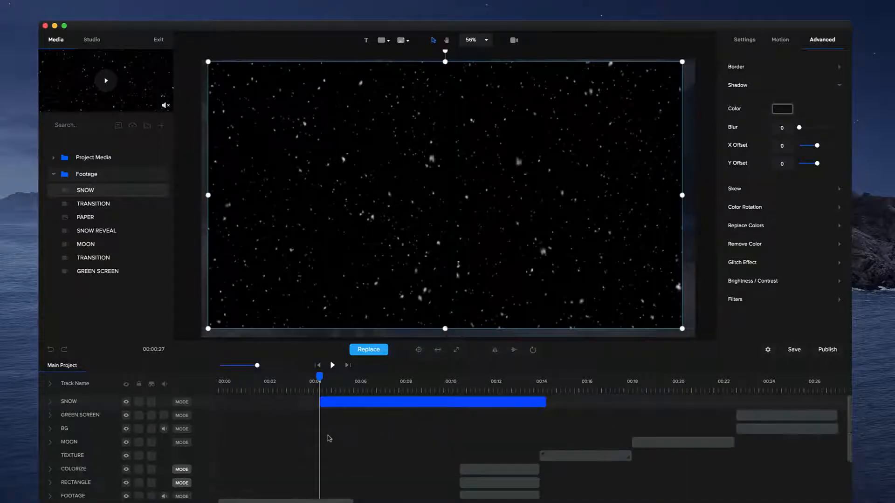
{"action": "left_click_drag", "start_coordinate": [340, 405], "coordinate": [315, 404]}
{"action": "left_click_drag", "start_coordinate": [83, 401], "coordinate": [102, 448]}
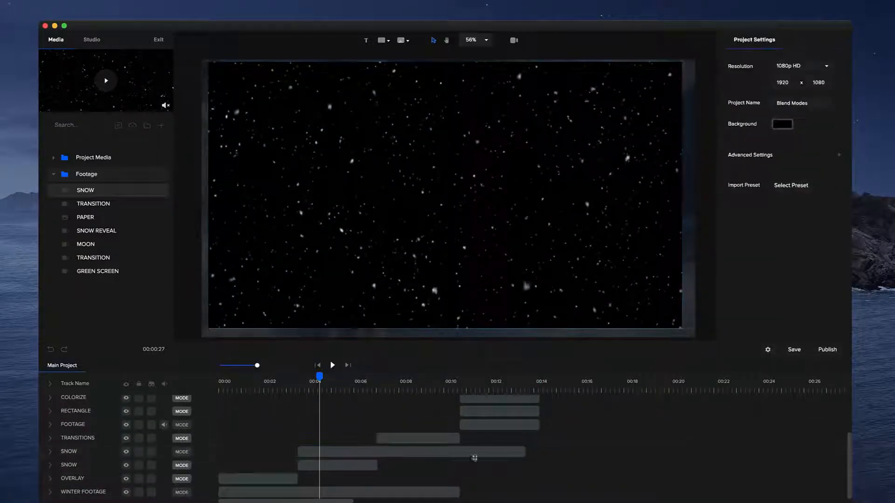
{"action": "left_click_drag", "start_coordinate": [510, 453], "coordinate": [376, 452]}
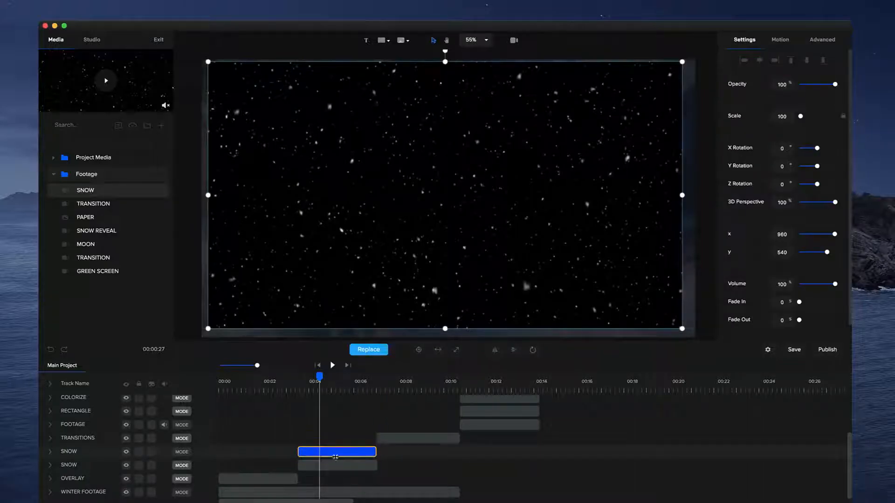
Set the snow footage's blend mode to Screen and play back the SNOW section of the timeline.
{"action": "left_click", "coordinate": [182, 451]}
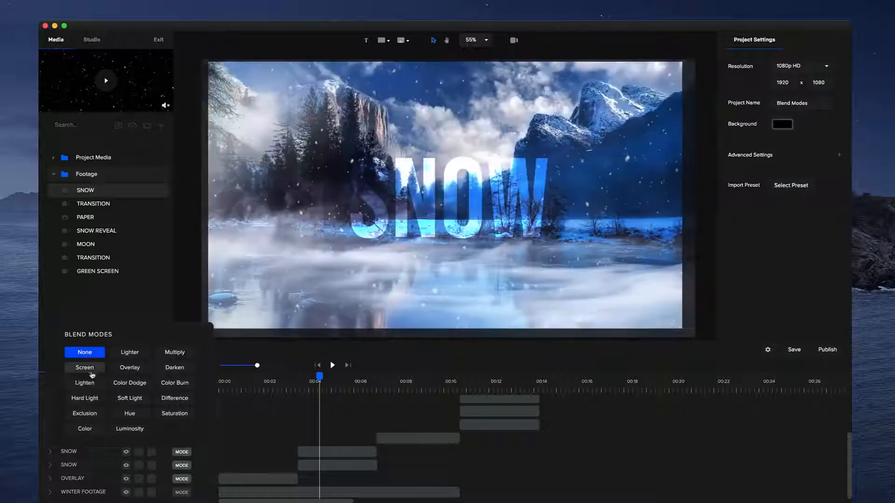
{"action": "left_click", "coordinate": [85, 368]}
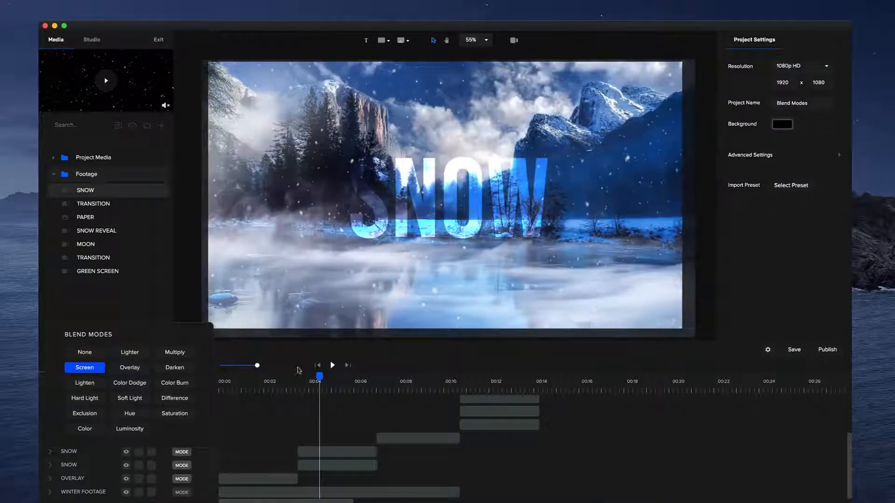
{"action": "left_click", "coordinate": [293, 380]}
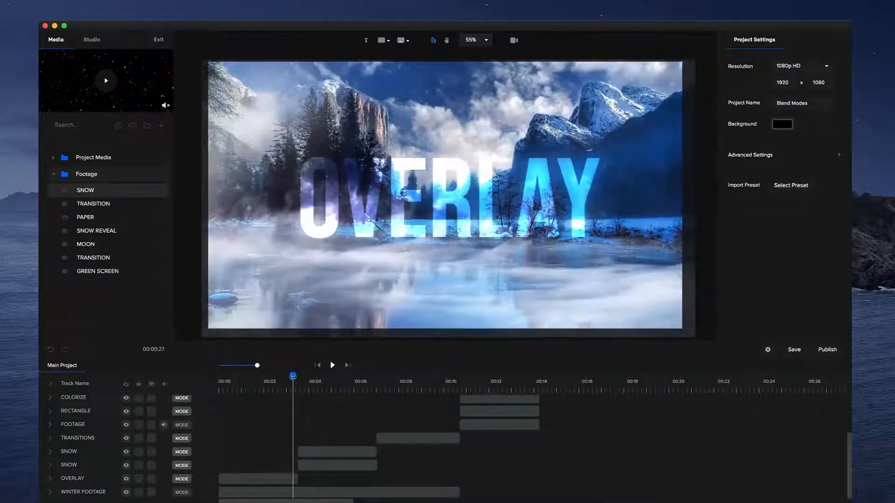
{"action": "left_click", "coordinate": [332, 366]}
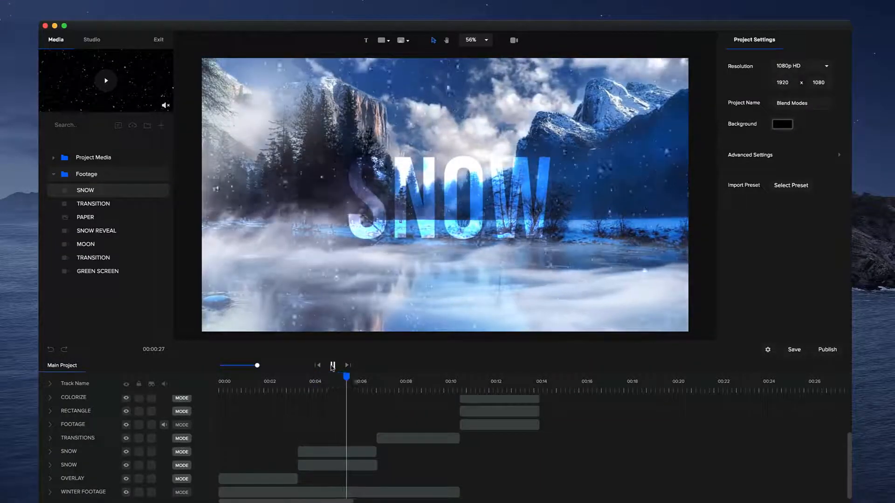
{"action": "left_click", "coordinate": [332, 365]}
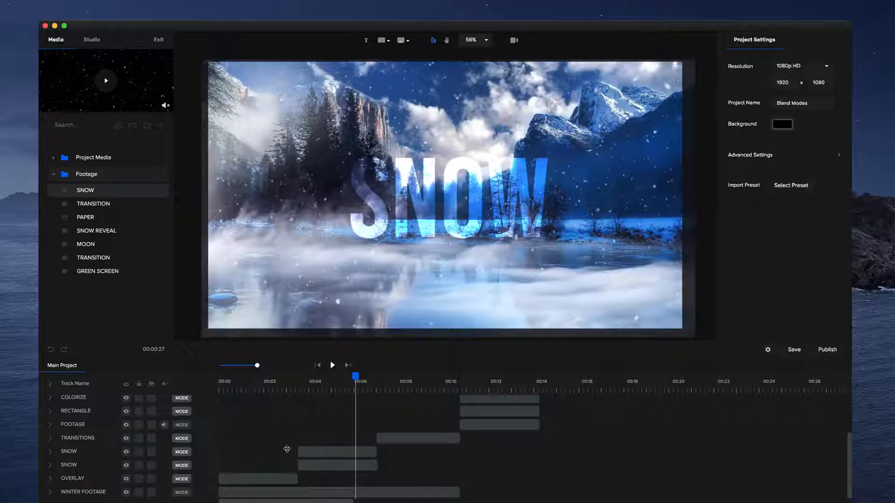
{"action": "left_click", "coordinate": [302, 452]}
{"action": "left_click", "coordinate": [187, 452]}
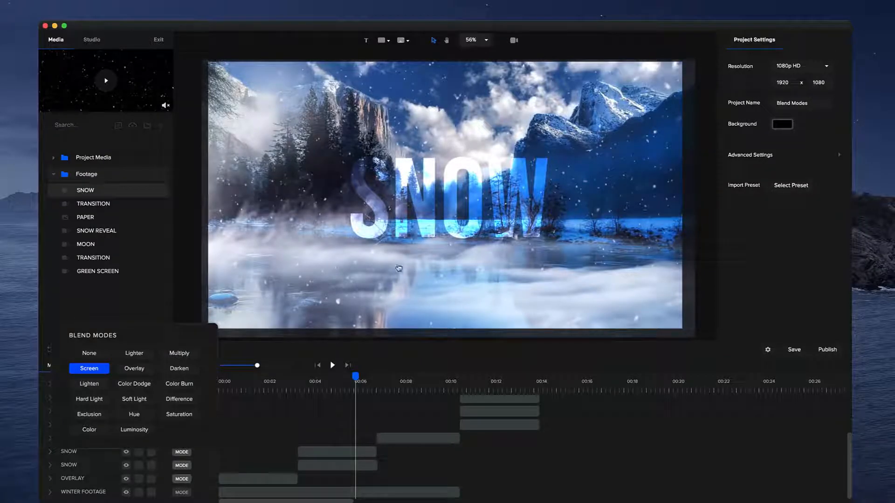
Preview the first TRANSITION clip in the Footage folder and add it to the canvas near the start of the TRANSITIONS text.
{"action": "left_click", "coordinate": [382, 382]}
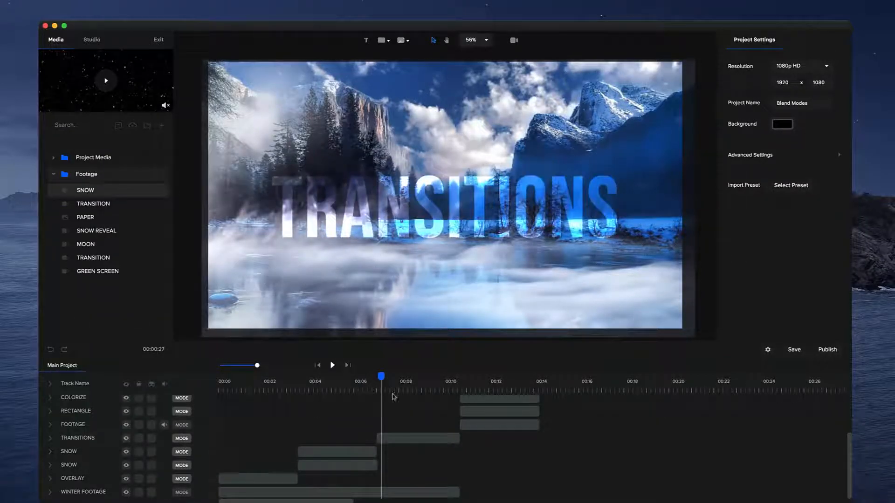
{"action": "left_click", "coordinate": [420, 442]}
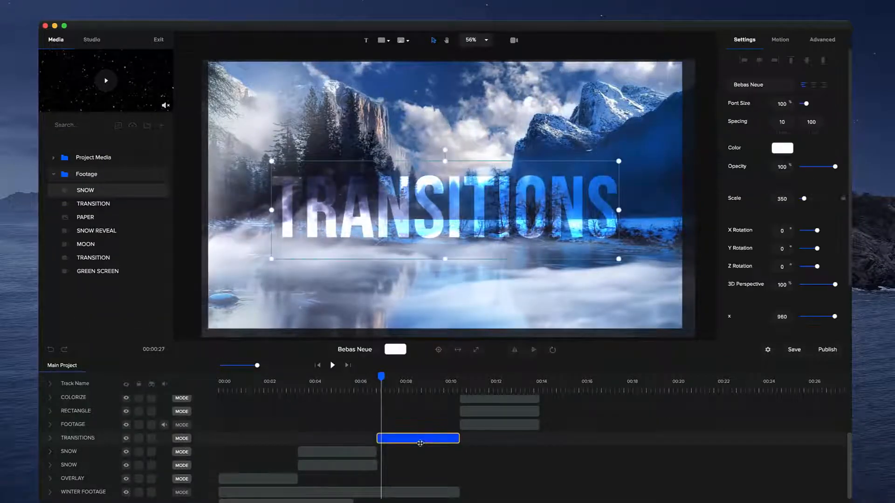
{"action": "left_click", "coordinate": [119, 204]}
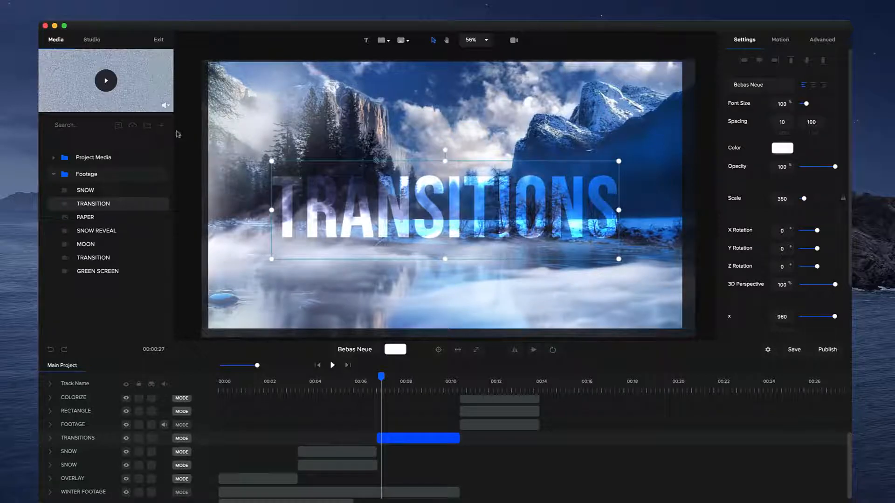
{"action": "left_click", "coordinate": [111, 87]}
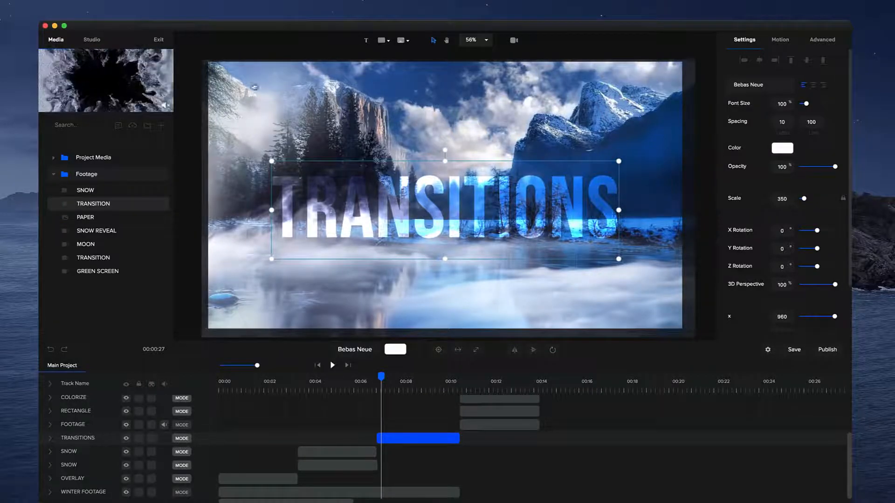
{"action": "left_click", "coordinate": [106, 81]}
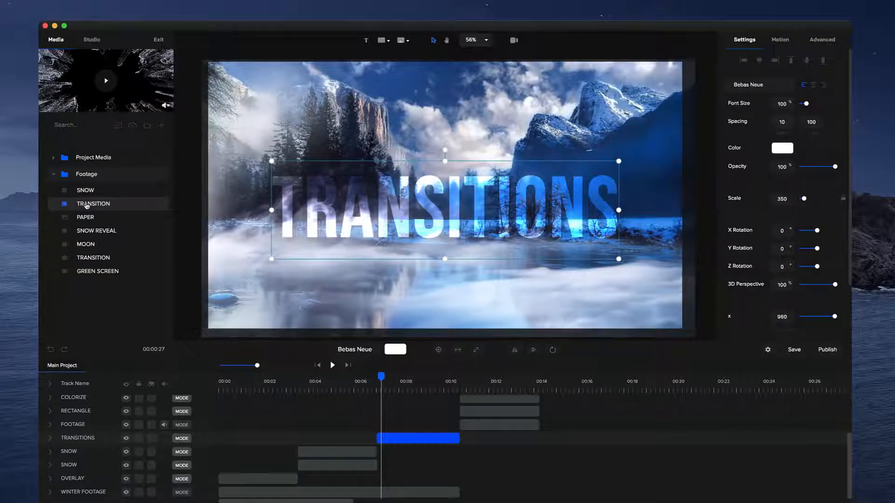
{"action": "left_click_drag", "start_coordinate": [86, 205], "coordinate": [325, 201]}
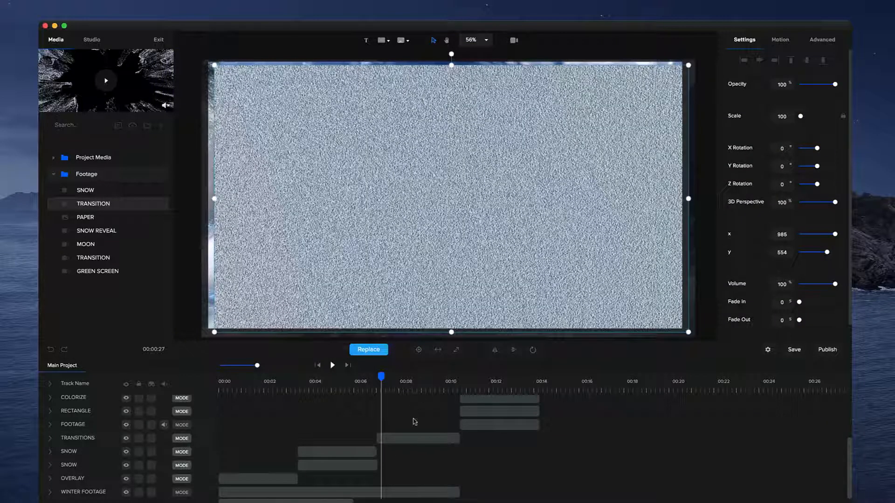
Place the transition clip directly above the TRANSITIONS text track, starting with the text, and expand it to fill the frame.
{"action": "left_click_drag", "start_coordinate": [416, 404], "coordinate": [402, 404]}
{"action": "left_click_drag", "start_coordinate": [99, 406], "coordinate": [124, 421]}
{"action": "left_click", "coordinate": [423, 425]}
{"action": "left_click_drag", "start_coordinate": [413, 428], "coordinate": [421, 428]}
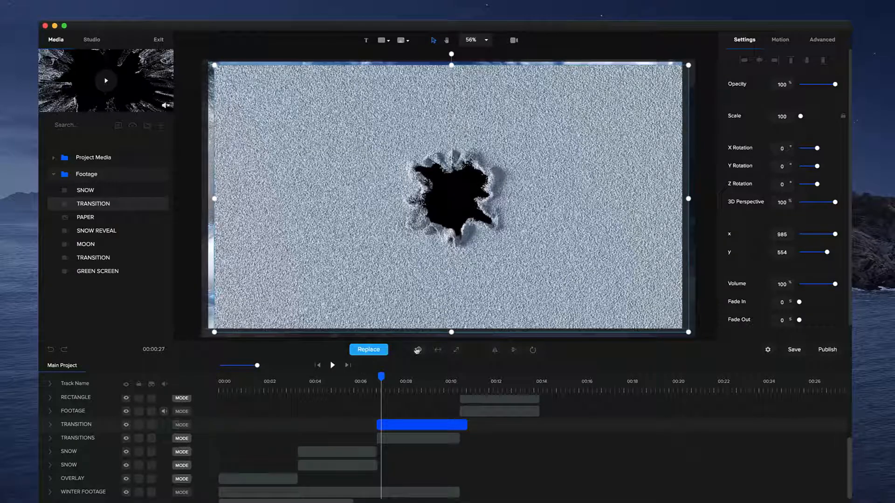
{"action": "left_click", "coordinate": [456, 350]}
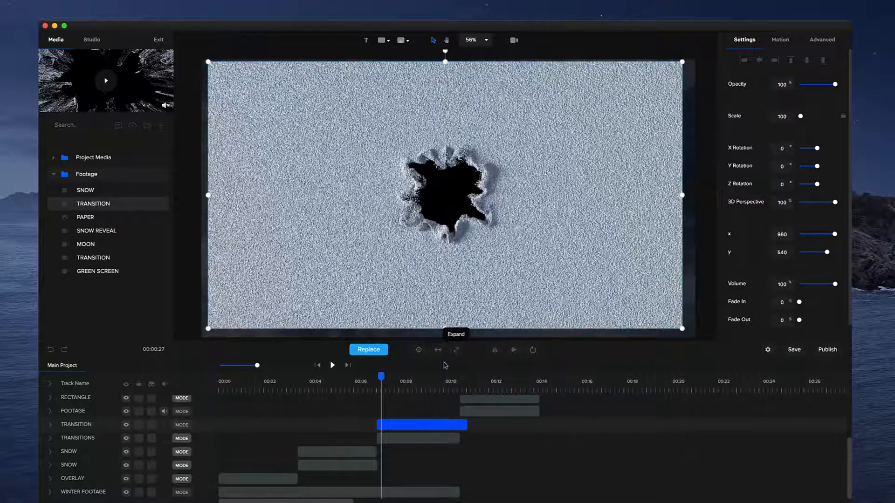
Set the transition clip's blend mode to Screen and play back the TRANSITIONS section of the timeline.
{"action": "left_click", "coordinate": [182, 425]}
{"action": "left_click", "coordinate": [89, 340]}
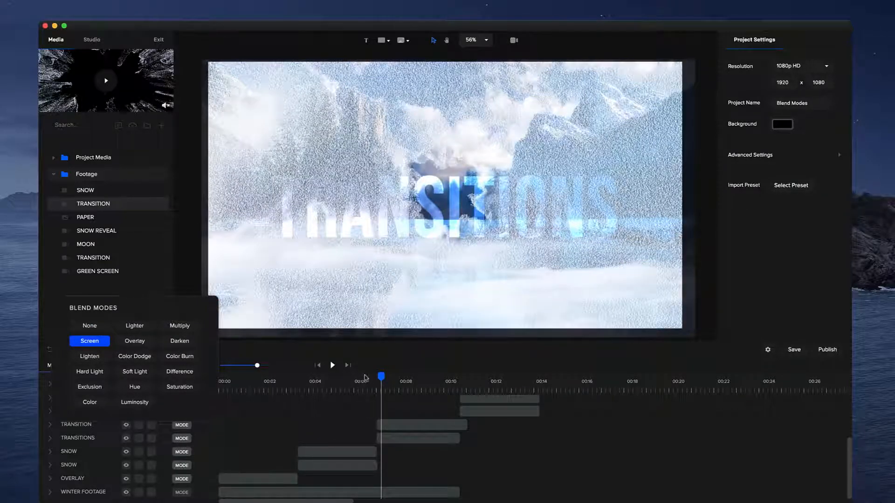
{"action": "left_click", "coordinate": [368, 377]}
{"action": "left_click", "coordinate": [334, 366]}
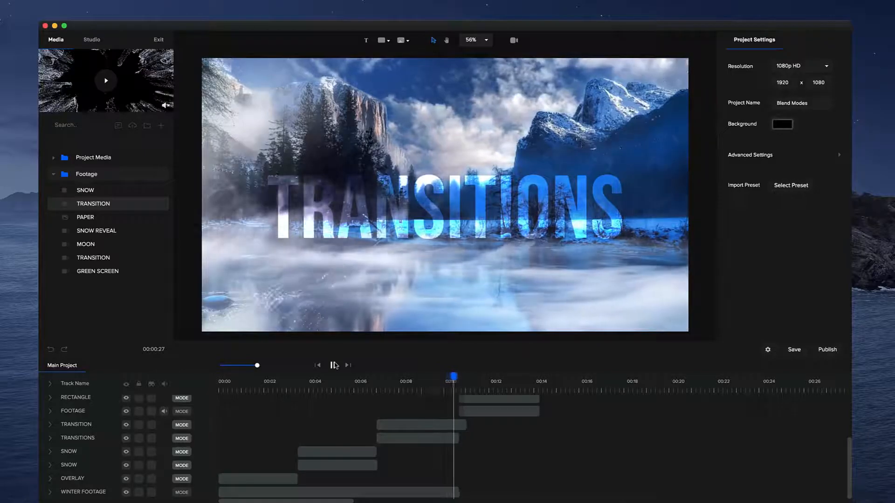
{"action": "left_click", "coordinate": [333, 366]}
Inspect the COLORIZE text, rectangle and footage clips, hiding the RECTANGLE track to view the original footage colours.
{"action": "scroll", "coordinate": [518, 414], "scroll_direction": "up", "scroll_amount": 3}
{"action": "left_click", "coordinate": [497, 429]}
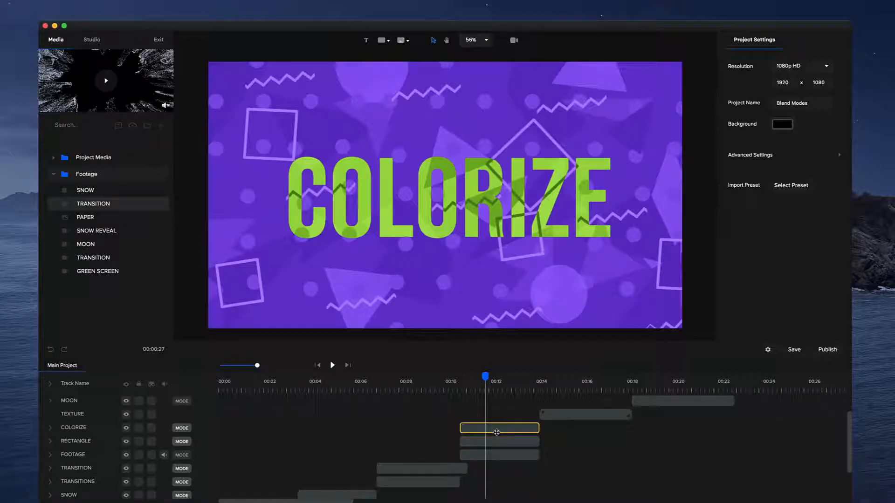
{"action": "left_click", "coordinate": [509, 363]}
{"action": "left_click", "coordinate": [476, 426]}
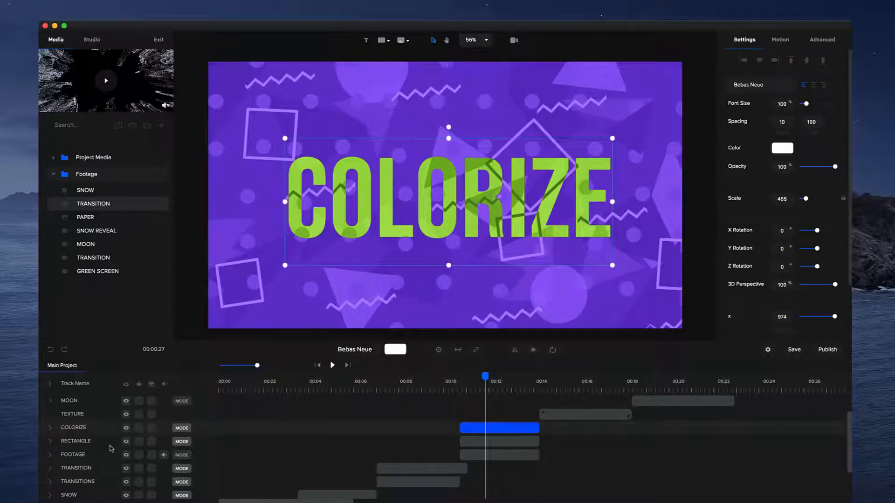
{"action": "left_click", "coordinate": [70, 442]}
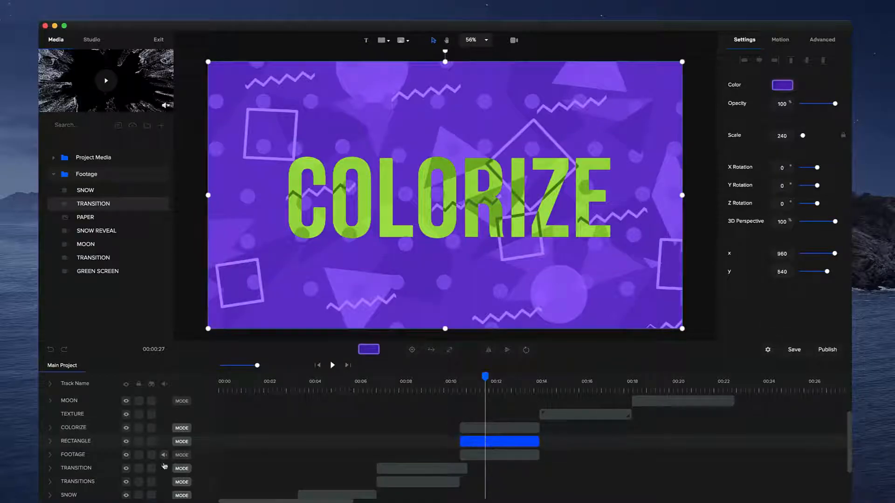
{"action": "left_click", "coordinate": [126, 442]}
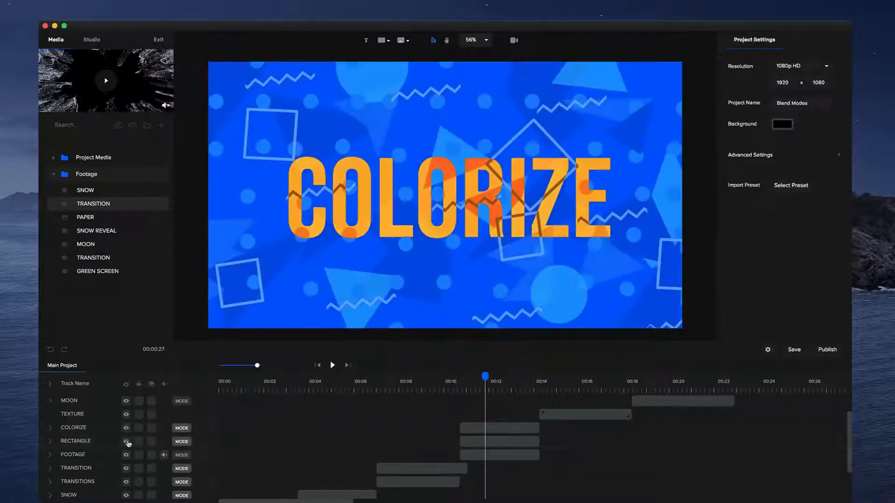
{"action": "left_click", "coordinate": [508, 455]}
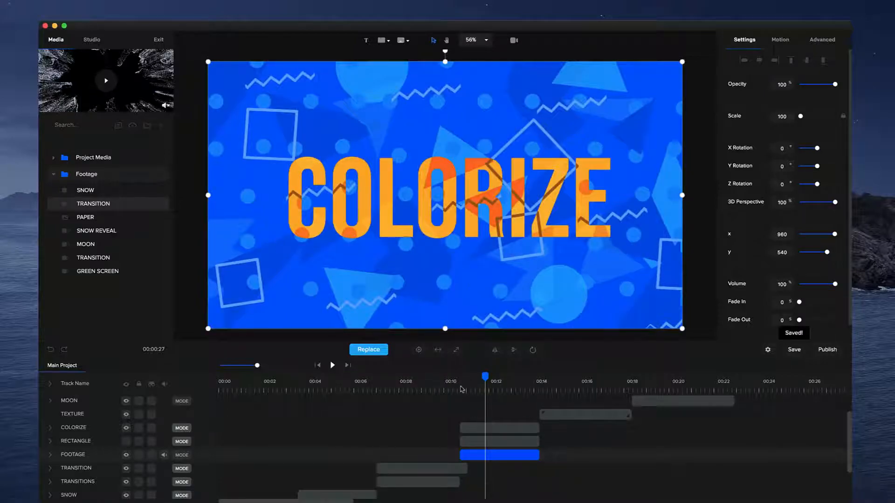
{"action": "left_click", "coordinate": [489, 443]}
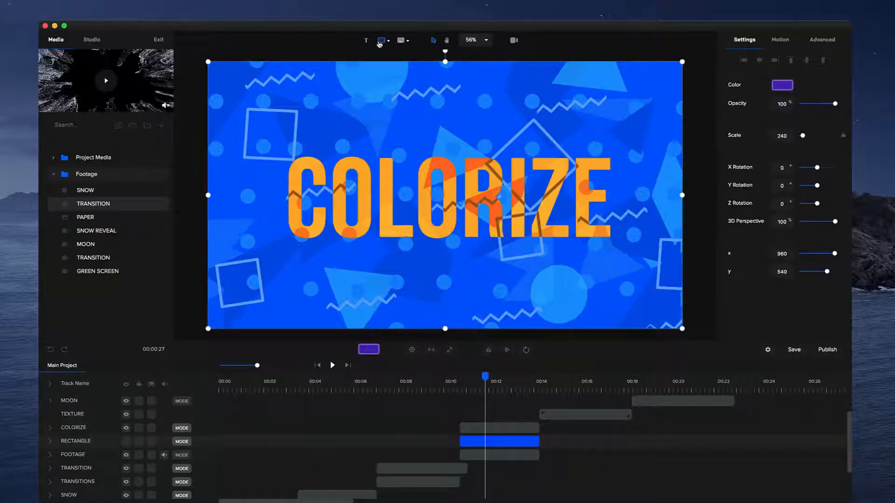
Add a full-frame rectangle starting with the COLORIZE text and place its track directly below the COLORIZE track.
{"action": "left_click", "coordinate": [382, 40]}
{"action": "left_click", "coordinate": [351, 90]}
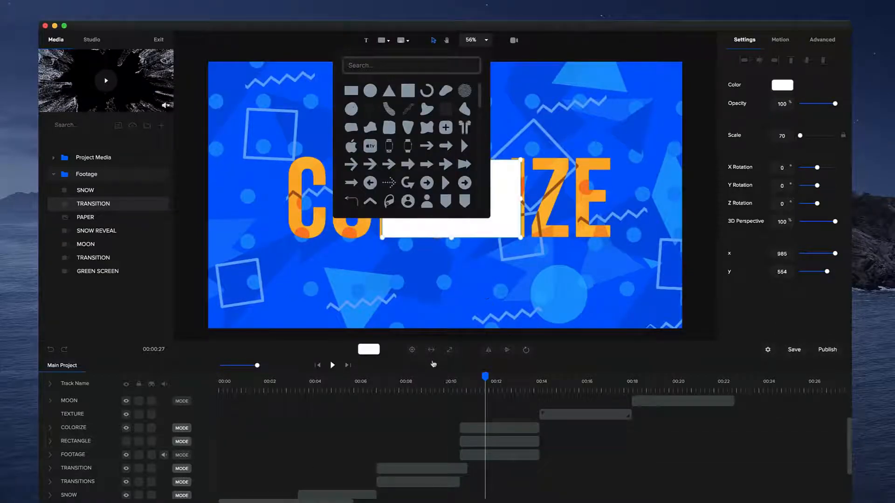
{"action": "left_click", "coordinate": [449, 350]}
{"action": "scroll", "coordinate": [493, 425], "scroll_direction": "up", "scroll_amount": 2}
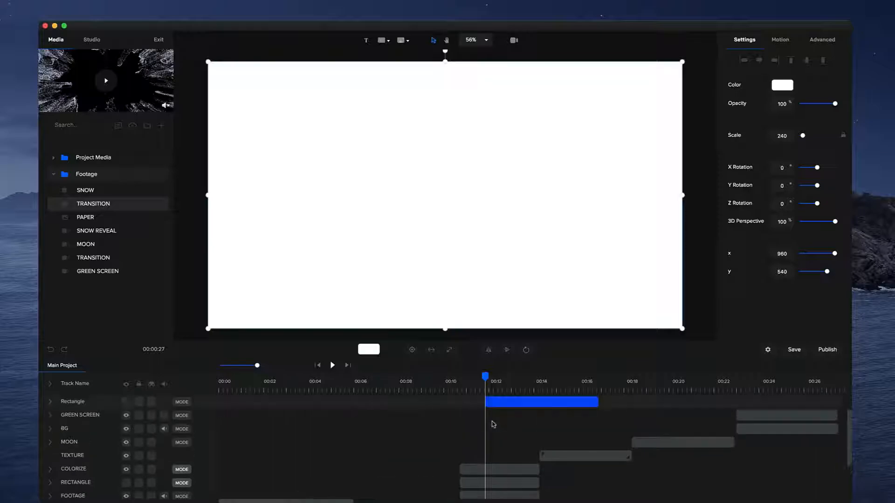
{"action": "left_click_drag", "start_coordinate": [507, 401], "coordinate": [482, 402]}
{"action": "left_click_drag", "start_coordinate": [69, 404], "coordinate": [117, 482]}
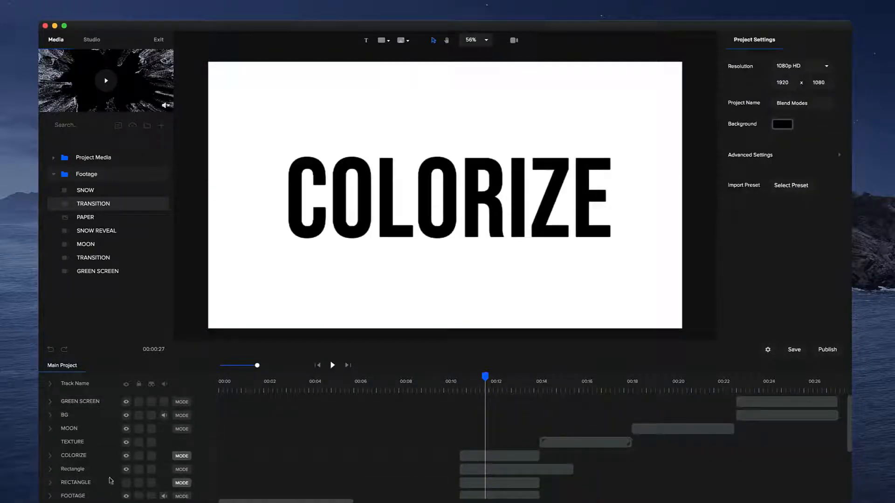
Delete the old hidden RECTANGLE track and rename the new rectangle's track as COLOR.
{"action": "left_click", "coordinate": [81, 481]}
{"action": "key", "text": "Delete"}
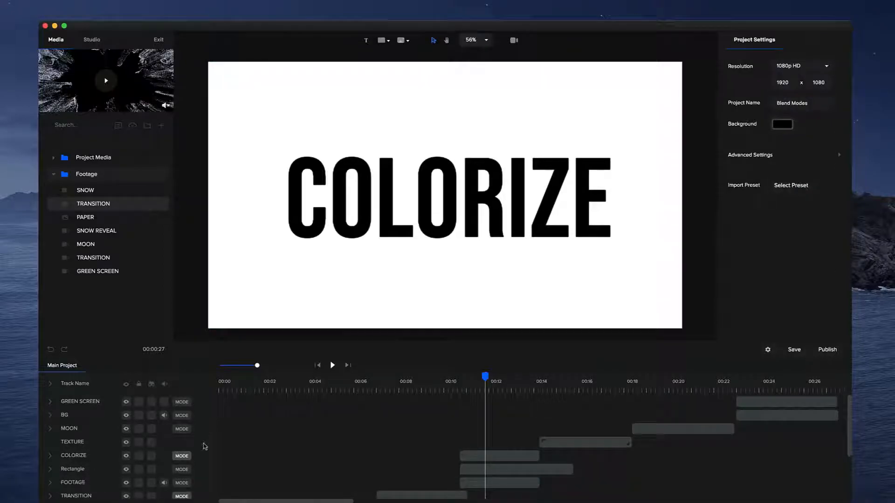
{"action": "left_click", "coordinate": [82, 472]}
{"action": "double_click", "coordinate": [83, 471]}
{"action": "type", "text": "COLOR"}
{"action": "key", "text": "Return"}
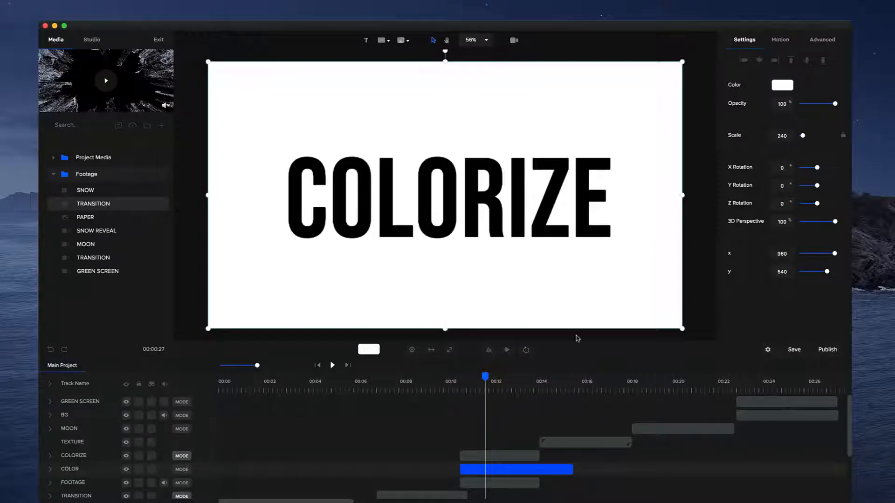
Fill the COLOR rectangle with the favourite purple and set its blend mode to Color.
{"action": "left_click", "coordinate": [783, 87]}
{"action": "left_click", "coordinate": [731, 223]}
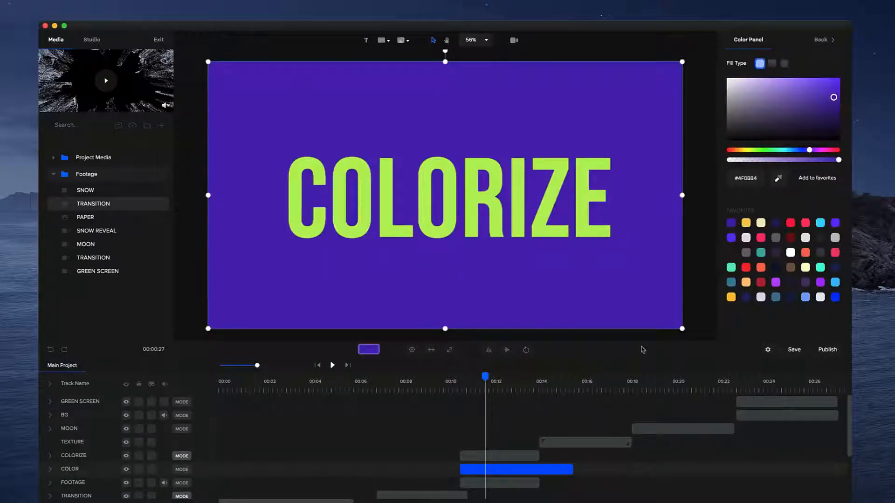
{"action": "left_click", "coordinate": [181, 470]}
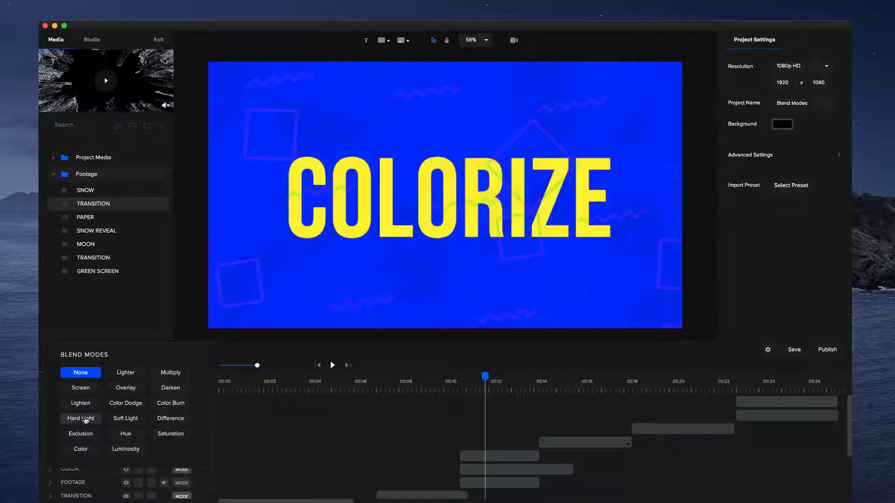
{"action": "left_click", "coordinate": [74, 452]}
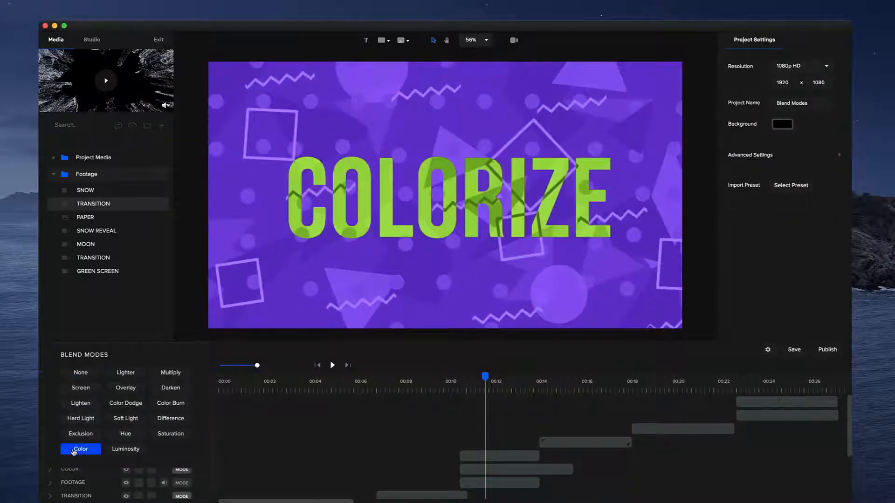
Toggle the COLOR track's visibility to compare the effect, and shift the rectangle's fill hue to crimson red.
{"action": "left_click", "coordinate": [496, 472]}
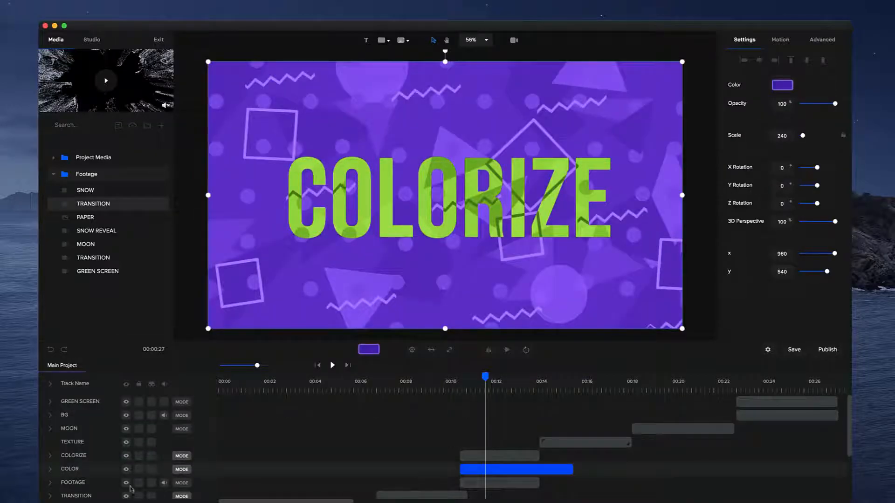
{"action": "left_click", "coordinate": [127, 471]}
{"action": "left_click", "coordinate": [126, 470]}
{"action": "left_click", "coordinate": [785, 88]}
{"action": "left_click_drag", "start_coordinate": [831, 150], "coordinate": [838, 159]}
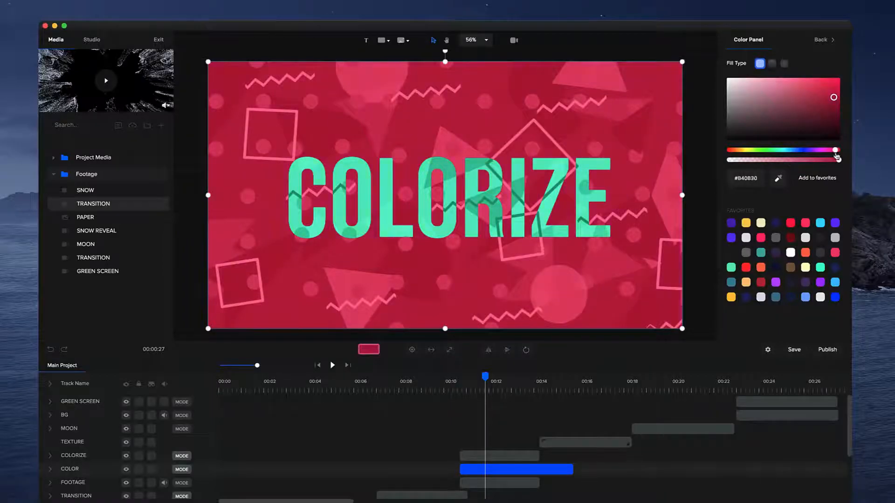
Play back the COLORIZE section of the timeline from just before its start.
{"action": "left_click", "coordinate": [452, 385]}
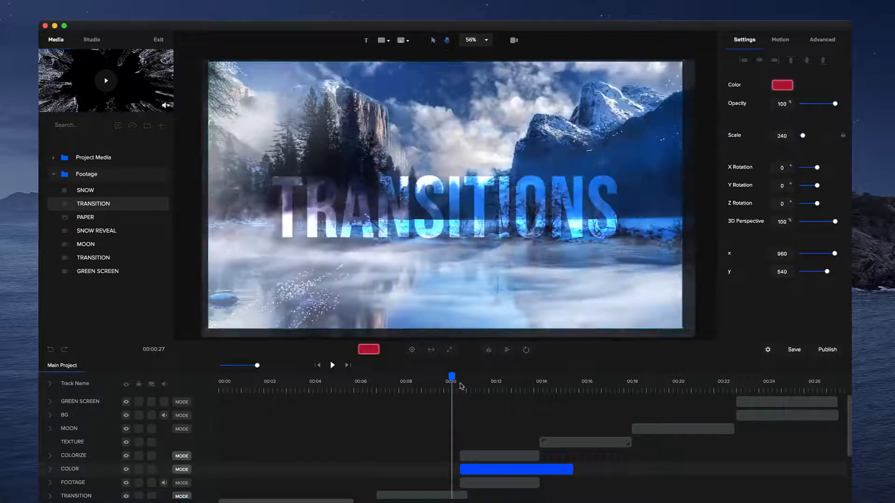
{"action": "key", "text": "space"}
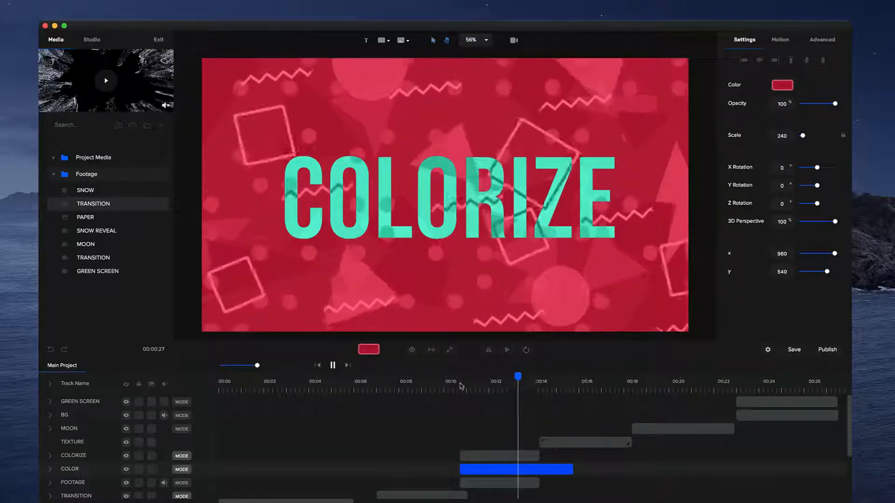
{"action": "key", "text": "space"}
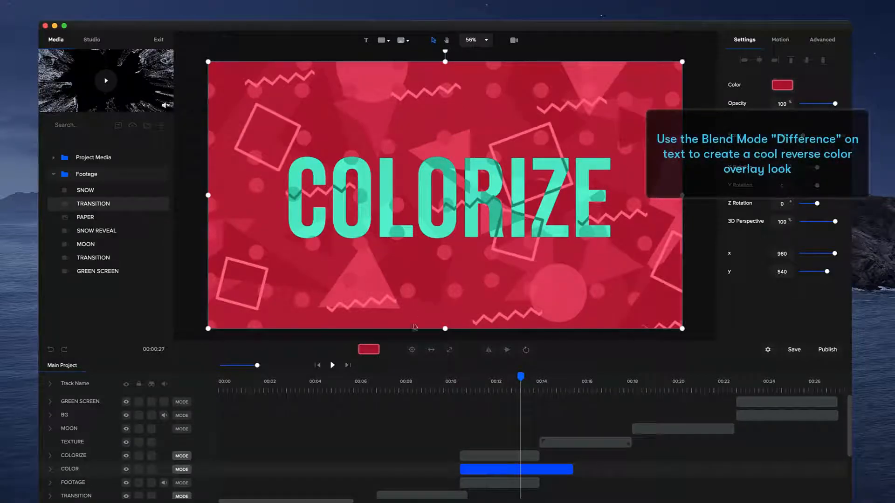
Trim the COLOR clip to end with the COLORIZE text and check its blend mode.
{"action": "left_click_drag", "start_coordinate": [574, 469], "coordinate": [539, 469]}
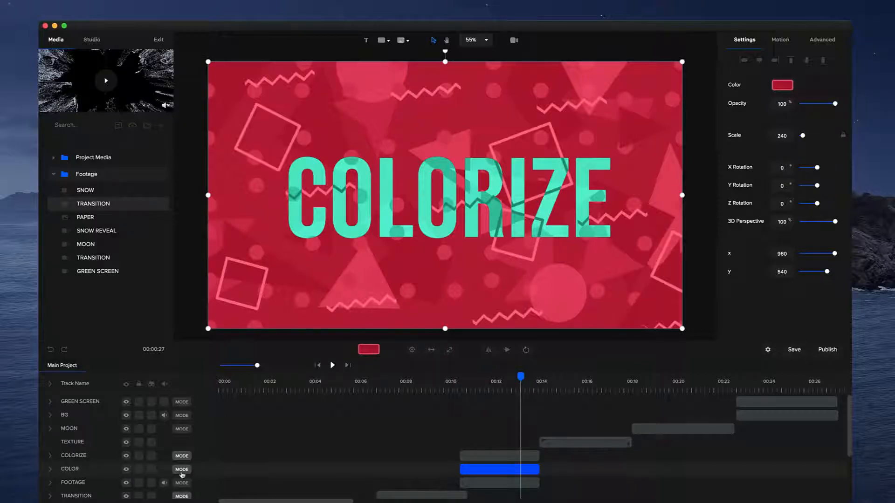
{"action": "left_click", "coordinate": [181, 470]}
{"action": "left_click", "coordinate": [478, 466]}
Add the PAPER image at the start of the TEXTURE clip, trim it to the same end and place it directly above the TEXTURE track.
{"action": "left_click", "coordinate": [550, 386]}
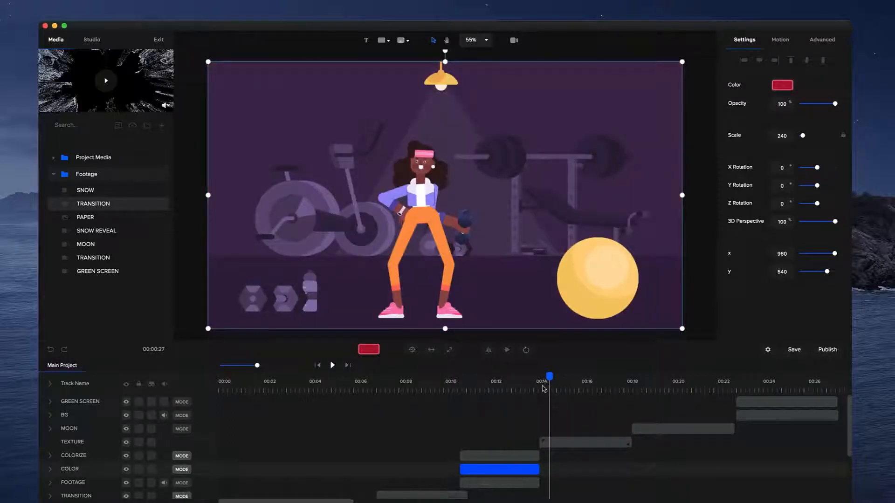
{"action": "left_click", "coordinate": [540, 387]}
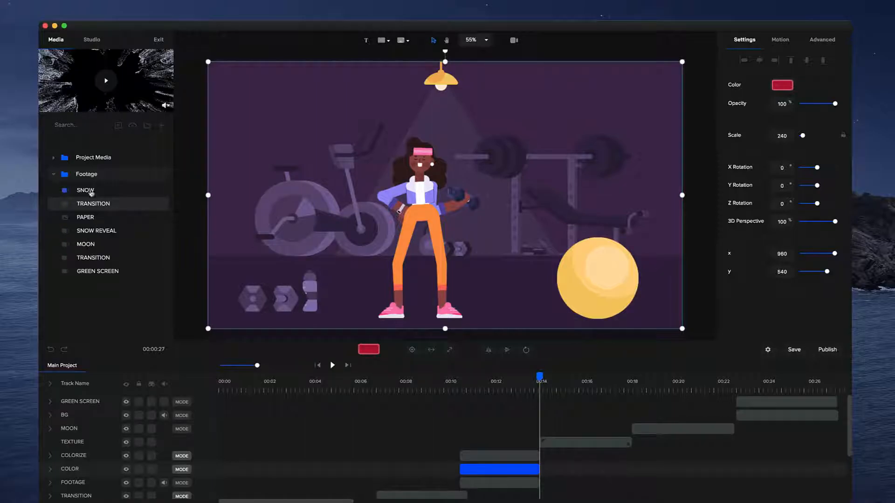
{"action": "left_click", "coordinate": [85, 217]}
{"action": "left_click_drag", "start_coordinate": [105, 217], "coordinate": [560, 408]}
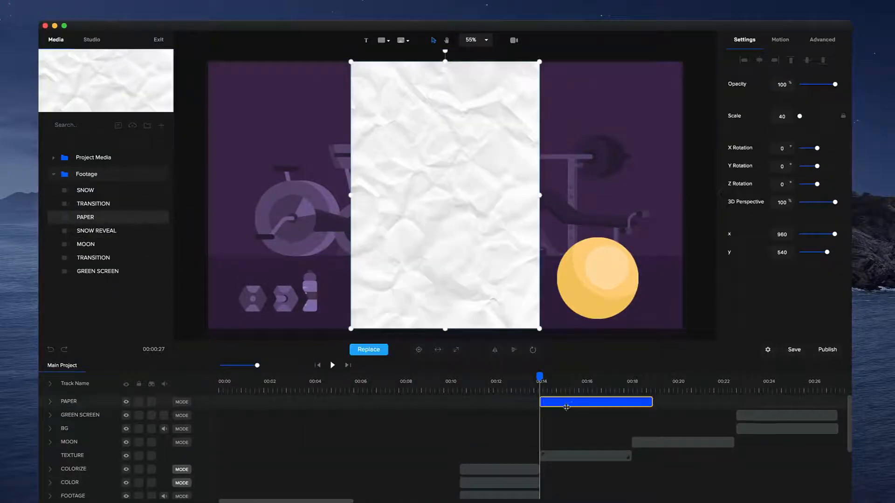
{"action": "left_click_drag", "start_coordinate": [654, 402], "coordinate": [635, 402]}
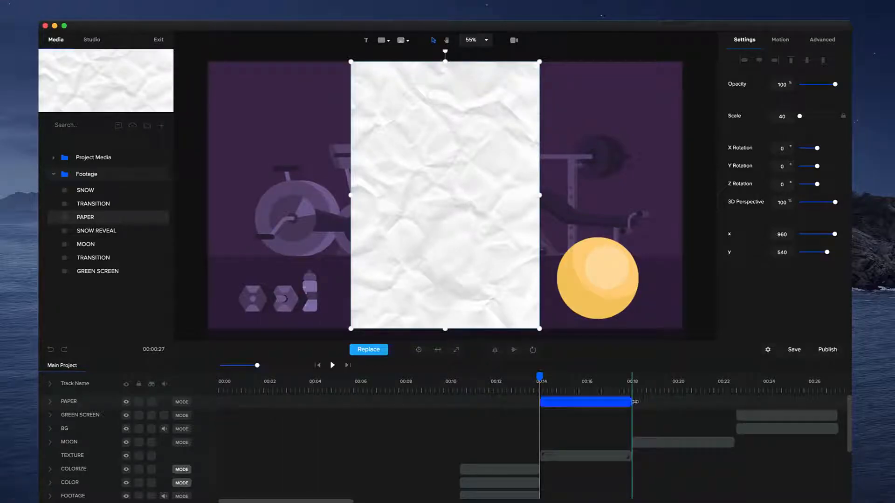
{"action": "left_click_drag", "start_coordinate": [89, 402], "coordinate": [90, 442]}
{"action": "left_click", "coordinate": [431, 459]}
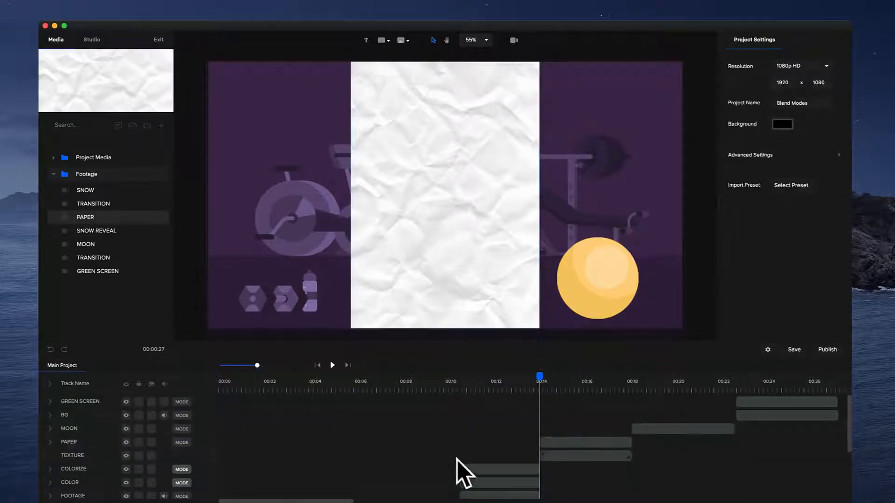
Rotate the PAPER image to -90° and expand it to fill the frame.
{"action": "left_click", "coordinate": [533, 272]}
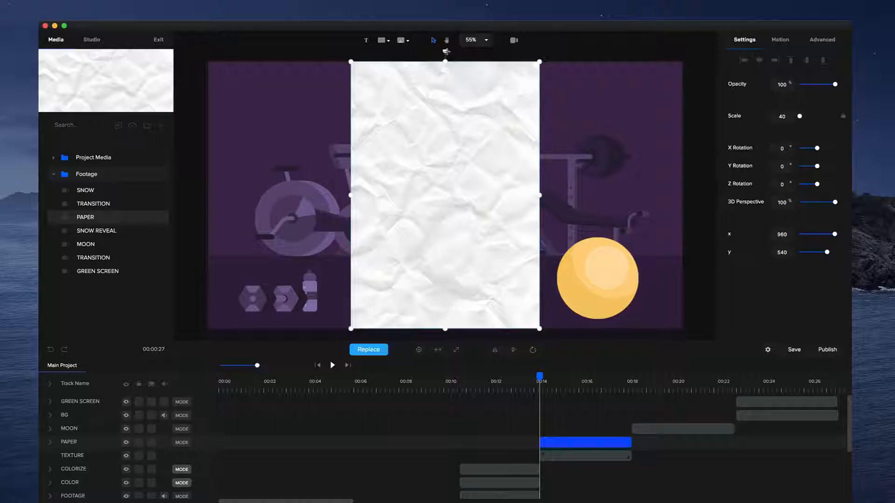
{"action": "left_click_drag", "start_coordinate": [445, 51], "coordinate": [301, 195]}
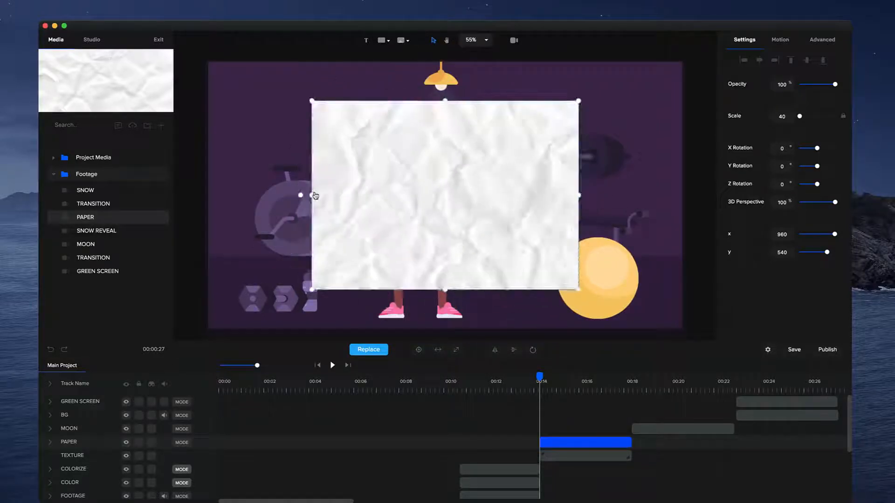
{"action": "left_click", "coordinate": [453, 350]}
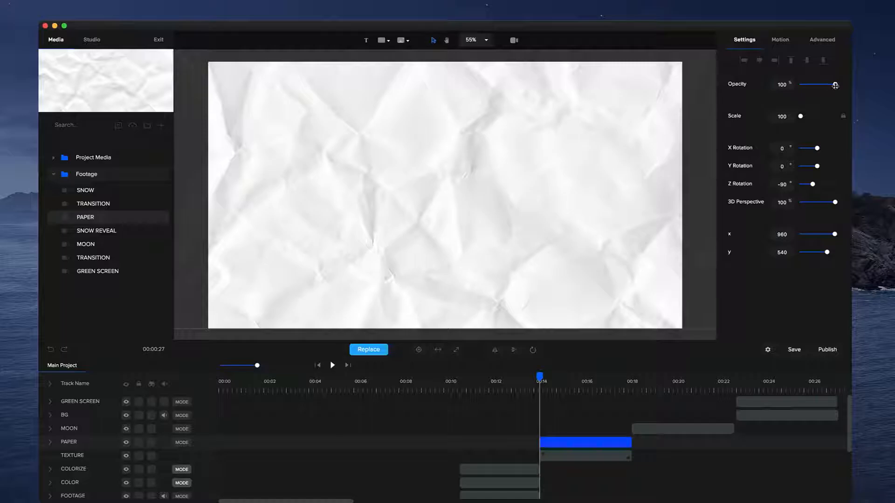
Try the PAPER image at 18% opacity and restore it to 100%.
{"action": "left_click_drag", "start_coordinate": [836, 85], "coordinate": [806, 84]}
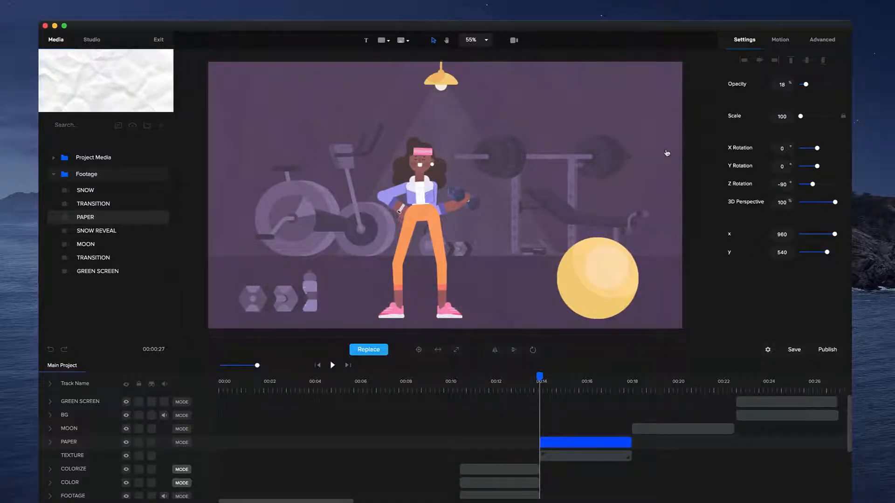
{"action": "left_click_drag", "start_coordinate": [806, 84], "coordinate": [857, 88]}
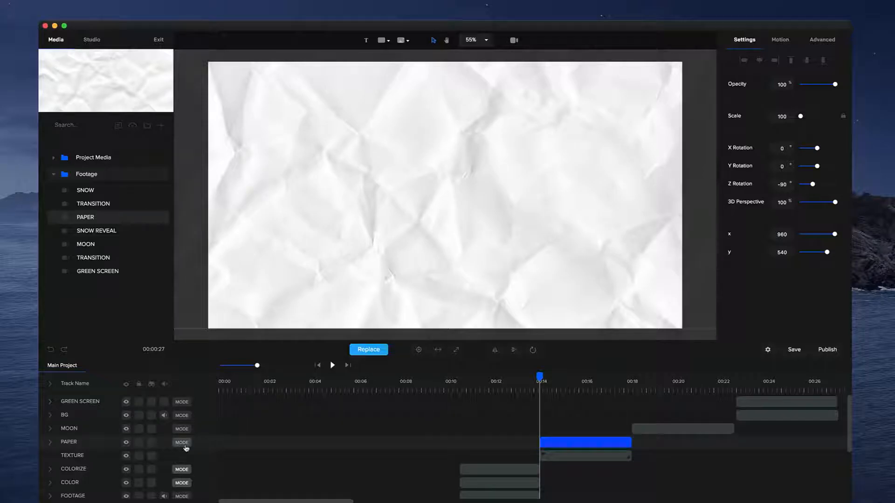
Set the PAPER image's blend mode to Multiply and select the image on the canvas.
{"action": "left_click", "coordinate": [182, 443]}
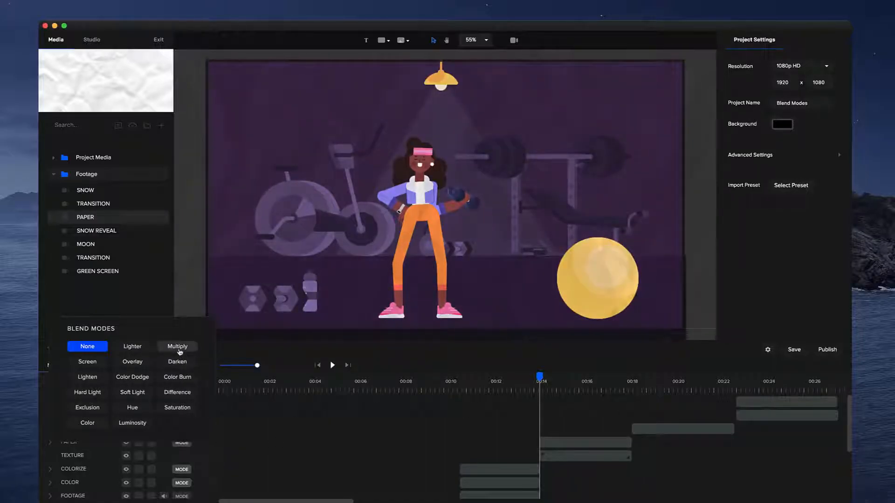
{"action": "left_click", "coordinate": [178, 350]}
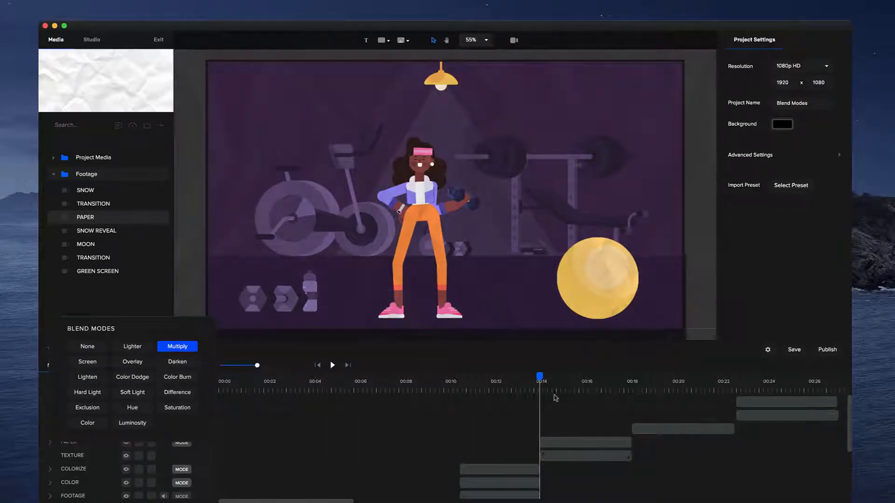
{"action": "left_click", "coordinate": [507, 185]}
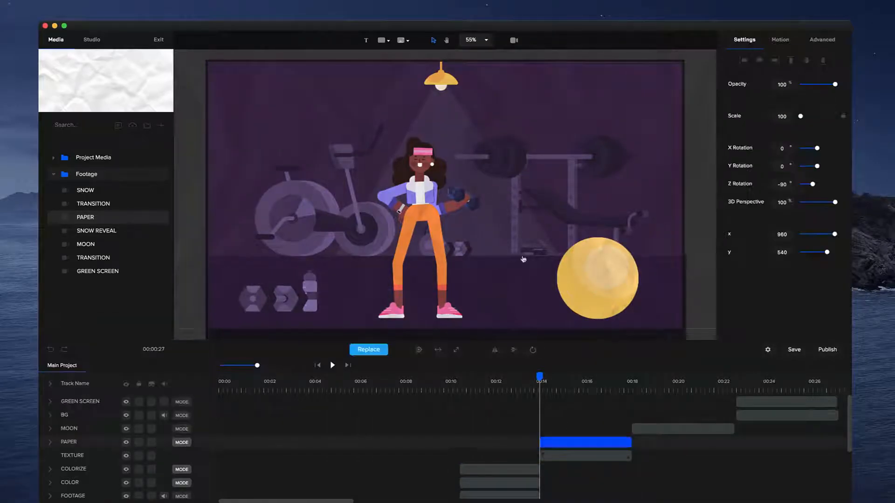
Play back part of the gym scene and examine the PAPER texture over the character and background up close.
{"action": "left_click", "coordinate": [334, 366]}
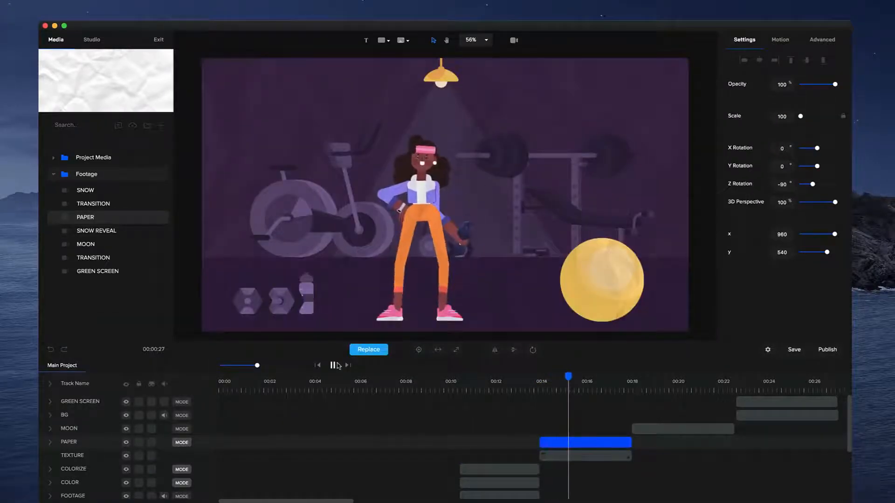
{"action": "left_click", "coordinate": [336, 365]}
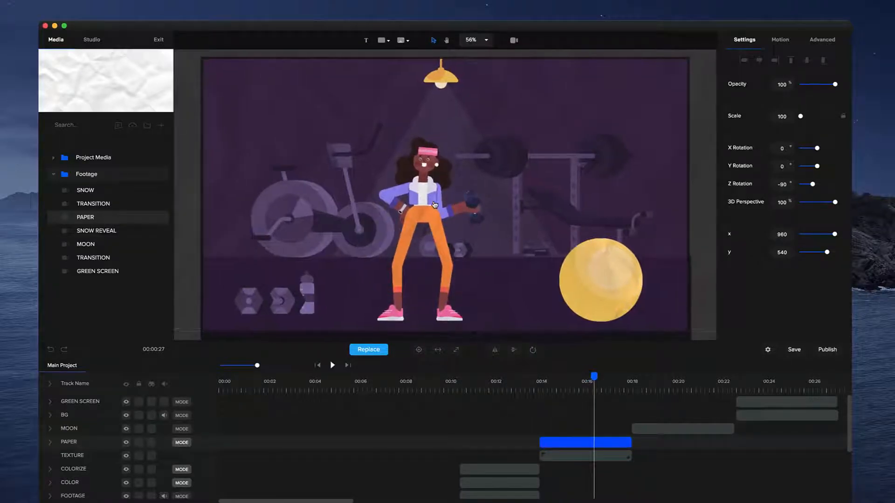
{"action": "scroll", "coordinate": [432, 205], "scroll_direction": "up", "scroll_amount": 3}
{"action": "scroll", "coordinate": [432, 205], "scroll_direction": "down", "scroll_amount": 4}
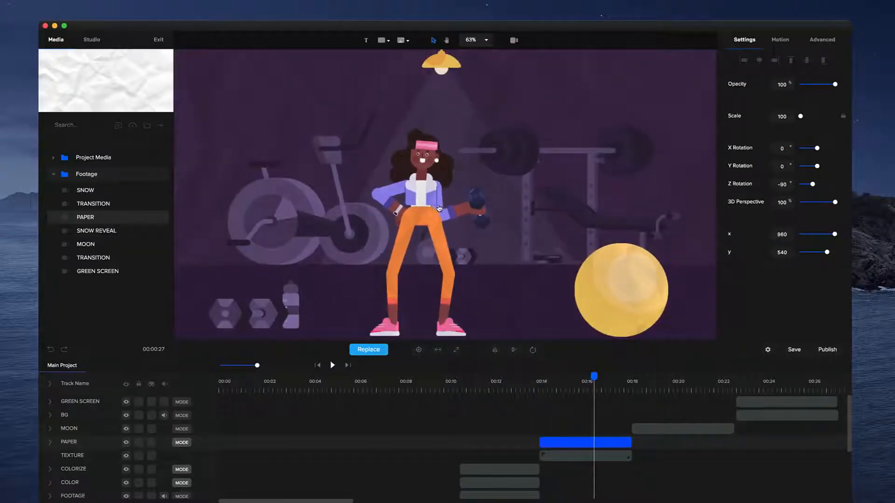
{"action": "left_click_drag", "start_coordinate": [835, 84], "coordinate": [892, 94]}
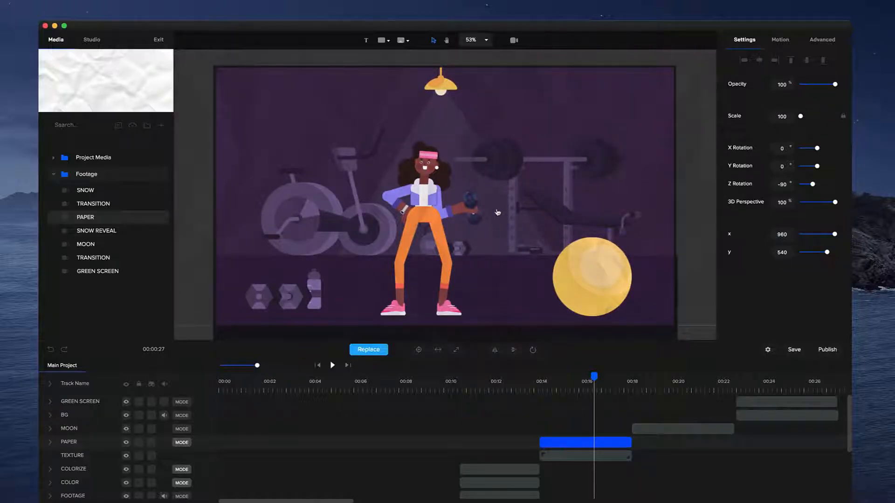
{"action": "scroll", "coordinate": [498, 212], "scroll_direction": "up", "scroll_amount": 5}
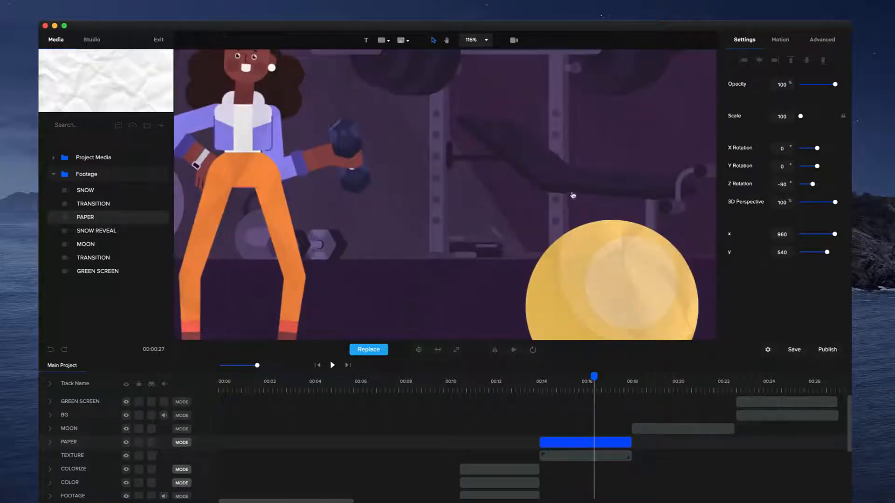
{"action": "scroll", "coordinate": [391, 212], "scroll_direction": "down", "scroll_amount": 8}
{"action": "scroll", "coordinate": [488, 200], "scroll_direction": "up", "scroll_amount": 4}
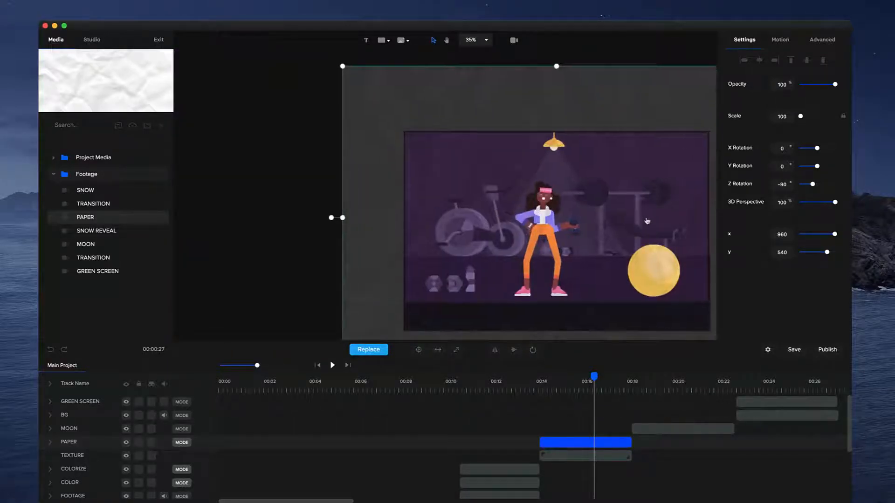
Add the MOON video from the Footage folder to the night beach scene, aligned with the start of the existing MOON clip.
{"action": "left_click", "coordinate": [642, 383]}
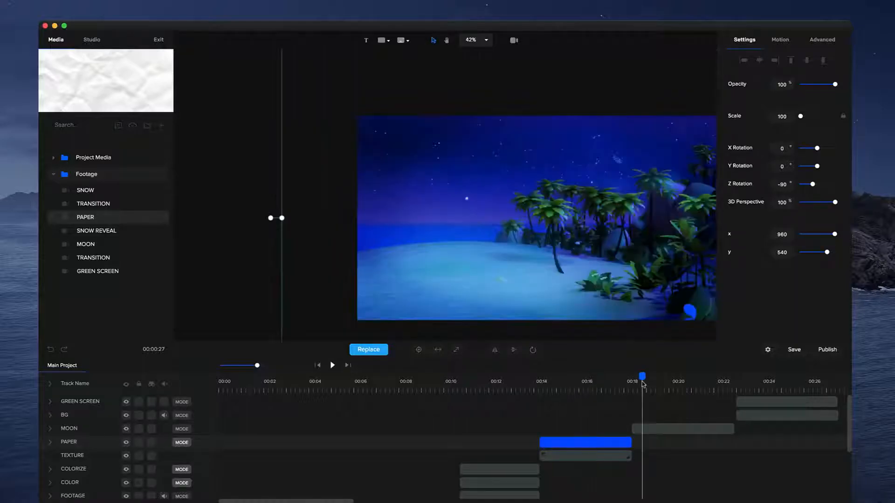
{"action": "scroll", "coordinate": [513, 224], "scroll_direction": "right", "scroll_amount": 3}
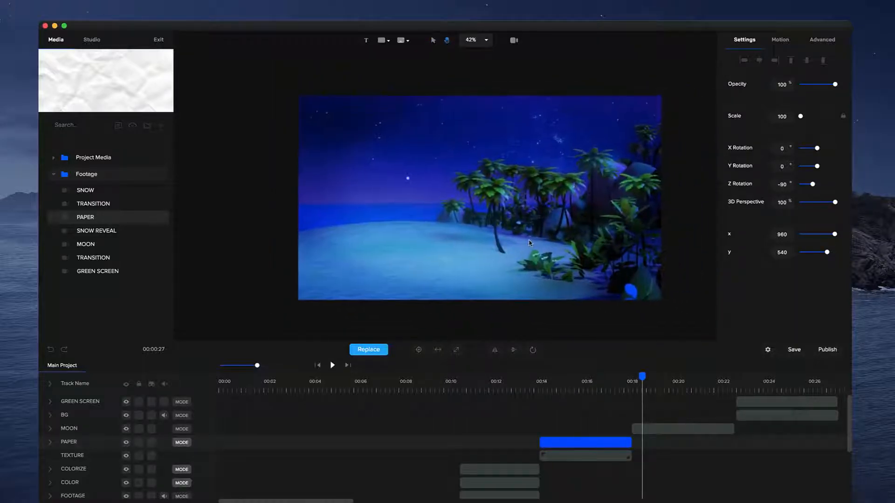
{"action": "scroll", "coordinate": [422, 175], "scroll_direction": "up", "scroll_amount": 1}
{"action": "scroll", "coordinate": [401, 149], "scroll_direction": "right", "scroll_amount": 2}
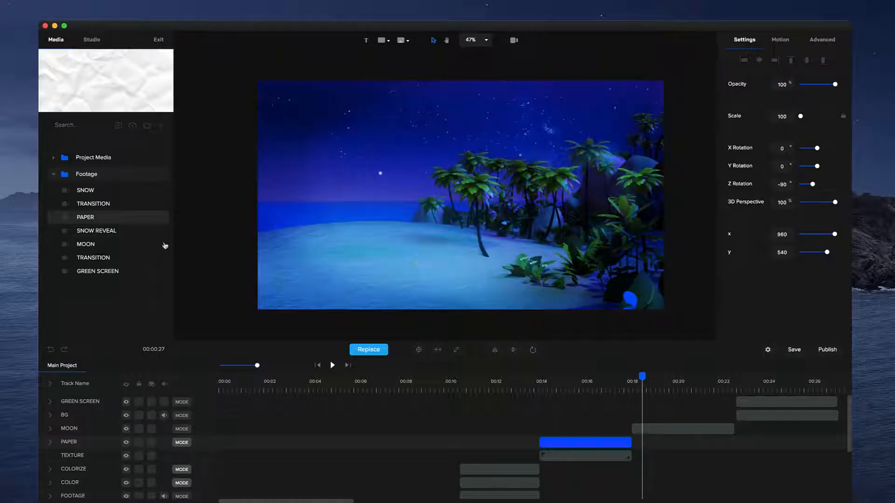
{"action": "left_click", "coordinate": [82, 247]}
{"action": "left_click_drag", "start_coordinate": [83, 247], "coordinate": [511, 313]}
{"action": "mouse_move", "coordinate": [651, 403]}
{"action": "left_mouse_down"}
{"action": "mouse_move", "coordinate": [765, 413]}
{"action": "mouse_move", "coordinate": [773, 403]}
{"action": "mouse_move", "coordinate": [644, 405]}
{"action": "left_mouse_up"}
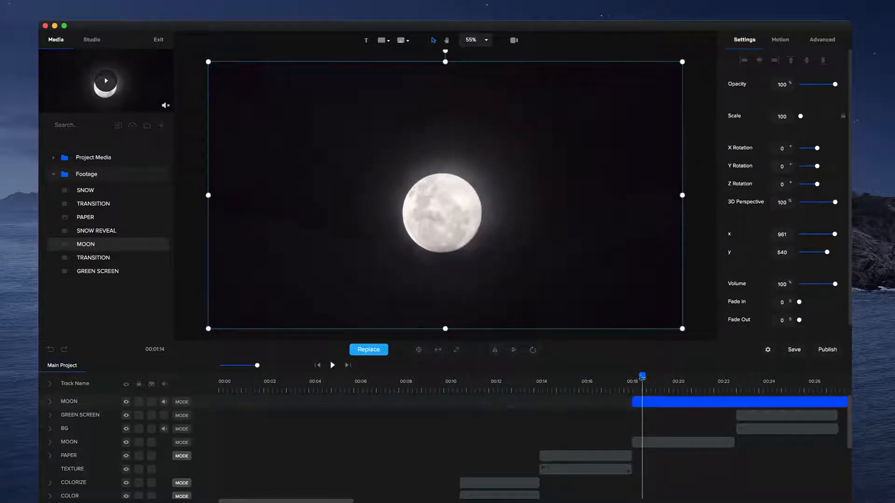
Move the added MOON video to about x 346, y 163 in the sky, blending it with Screen and finally Lighten.
{"action": "left_click", "coordinate": [182, 403]}
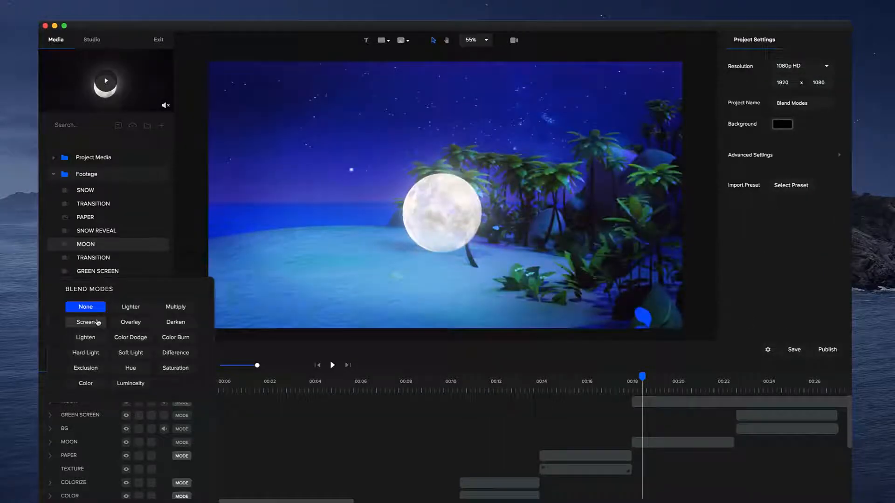
{"action": "left_click", "coordinate": [96, 322]}
{"action": "left_click_drag", "start_coordinate": [429, 216], "coordinate": [277, 119]}
{"action": "left_click", "coordinate": [182, 402]}
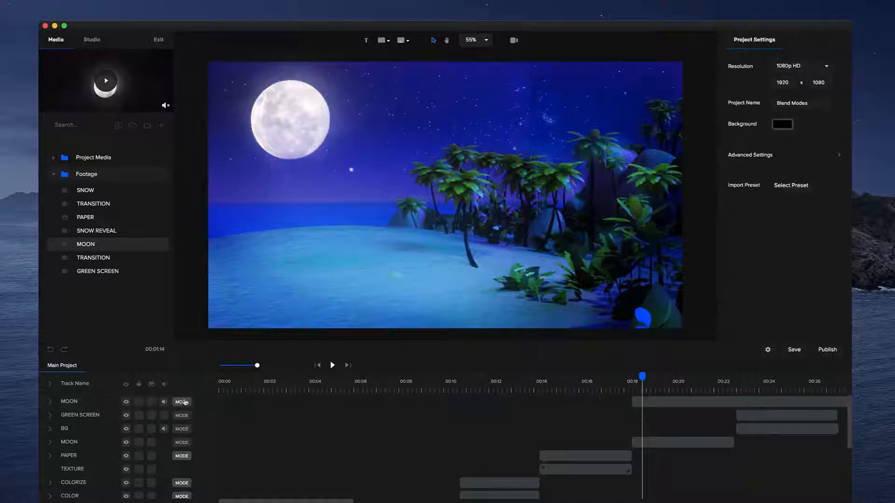
{"action": "left_click", "coordinate": [96, 333]}
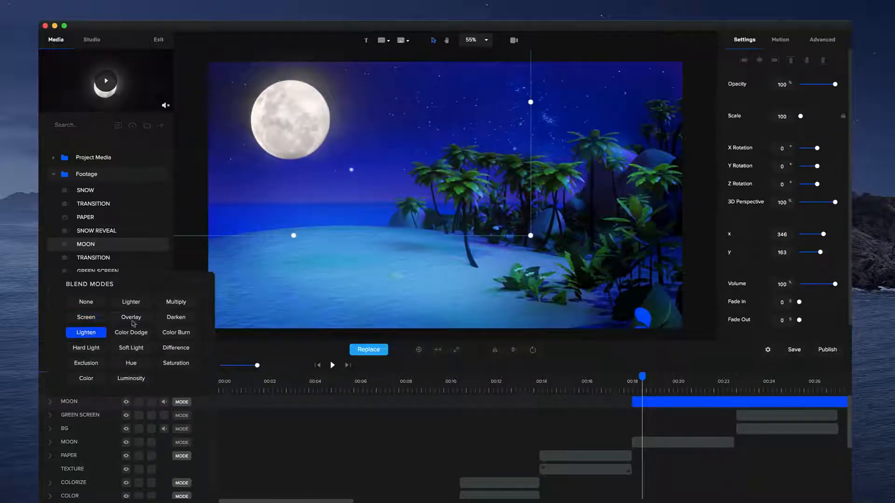
Preview the blended moon from the start of the beach scene and delete the added MOON video.
{"action": "left_click", "coordinate": [660, 400]}
{"action": "left_click", "coordinate": [632, 387]}
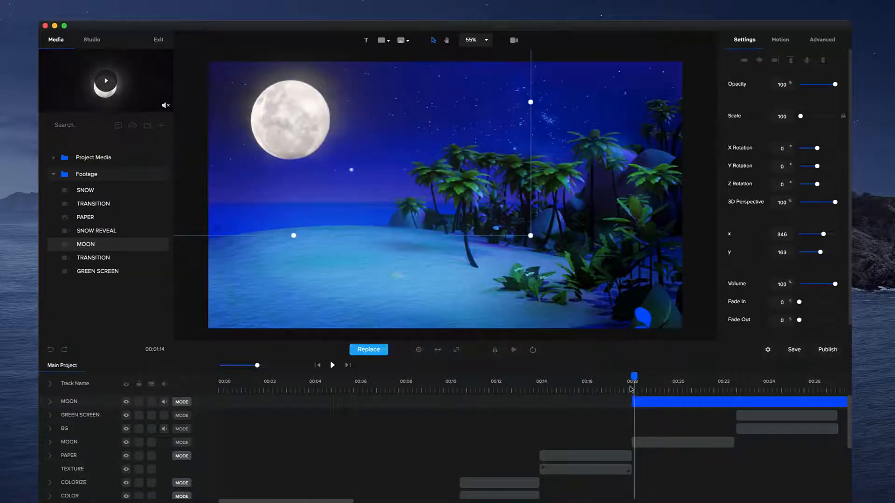
{"action": "key", "text": "space"}
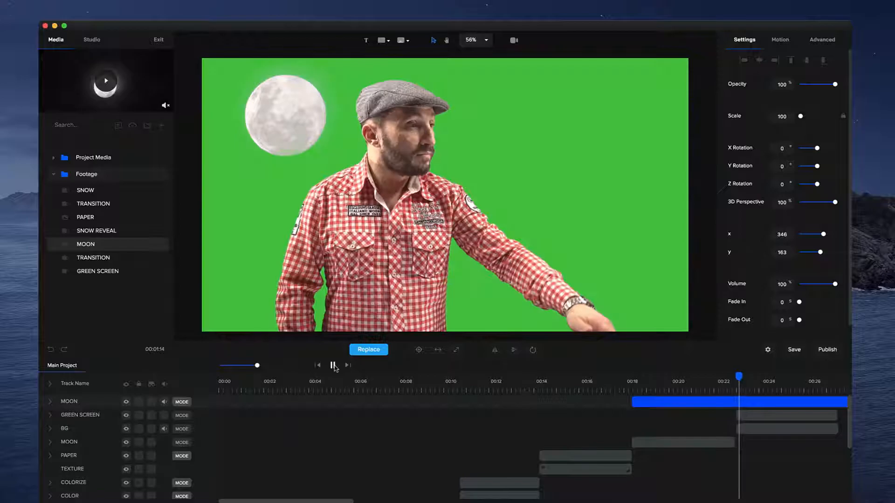
{"action": "left_click", "coordinate": [293, 127]}
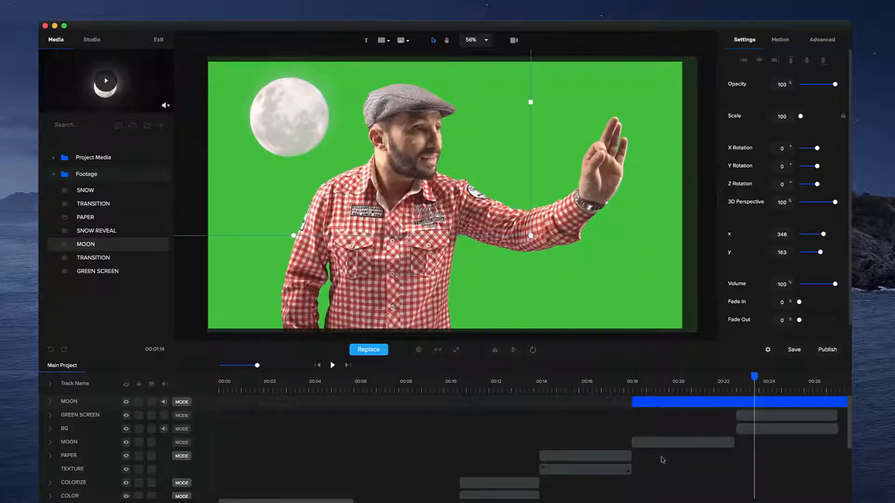
{"action": "left_click", "coordinate": [653, 391]}
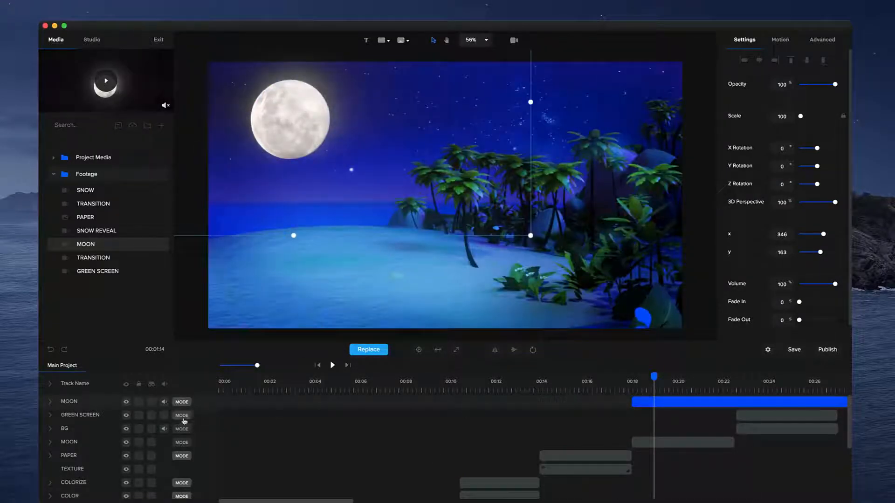
{"action": "key", "text": "Delete"}
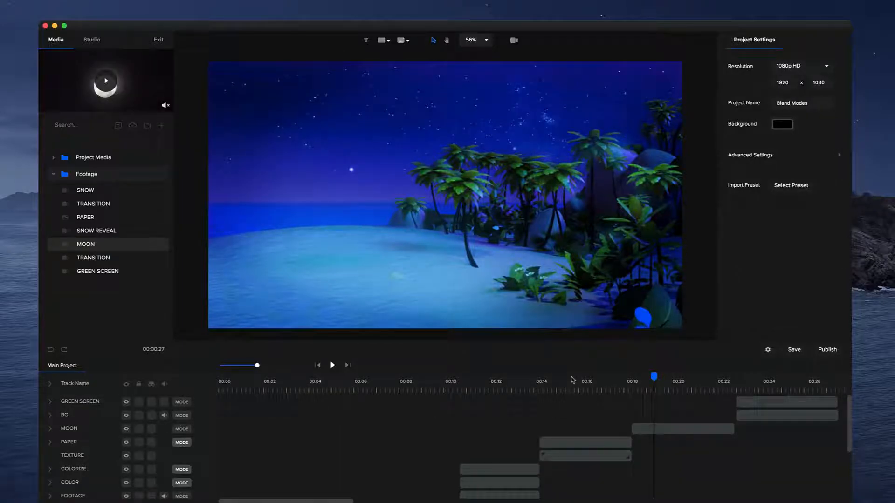
Go to about 23 seconds, select the GREEN SCREEN clip on the canvas and open its advanced settings.
{"action": "left_click", "coordinate": [728, 382]}
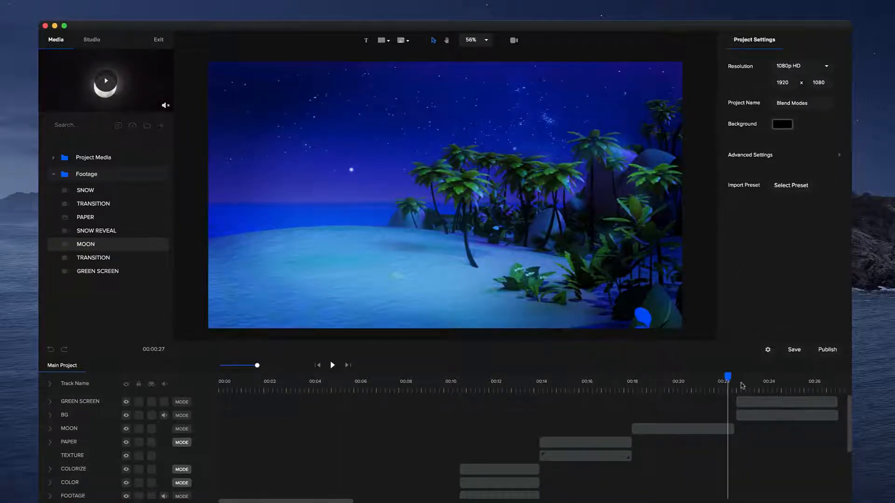
{"action": "left_click", "coordinate": [742, 386]}
{"action": "left_click", "coordinate": [763, 386]}
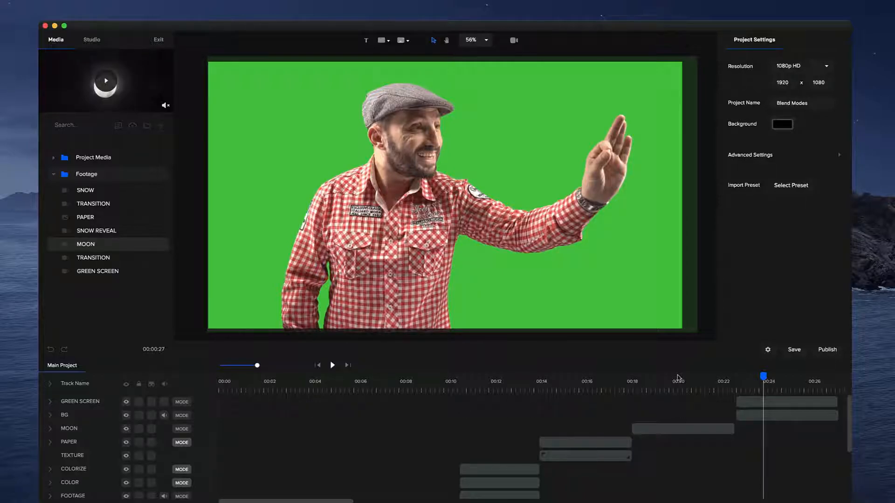
{"action": "left_click", "coordinate": [747, 378]}
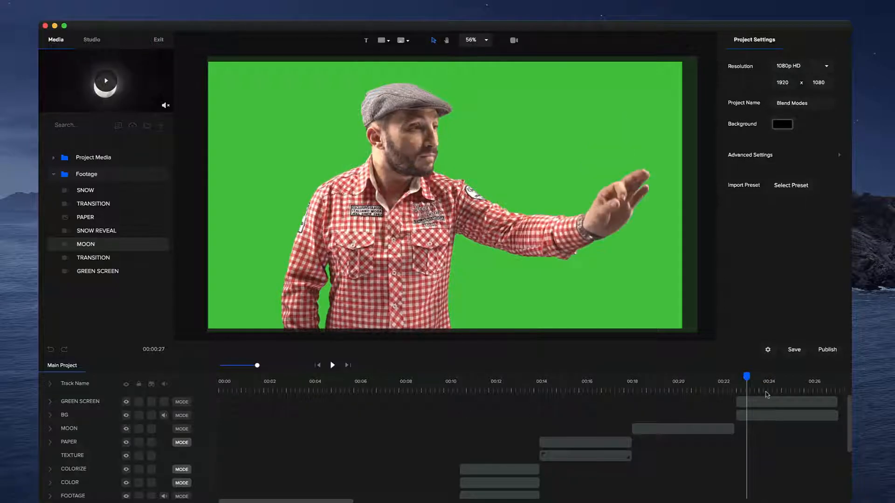
{"action": "left_click", "coordinate": [581, 262]}
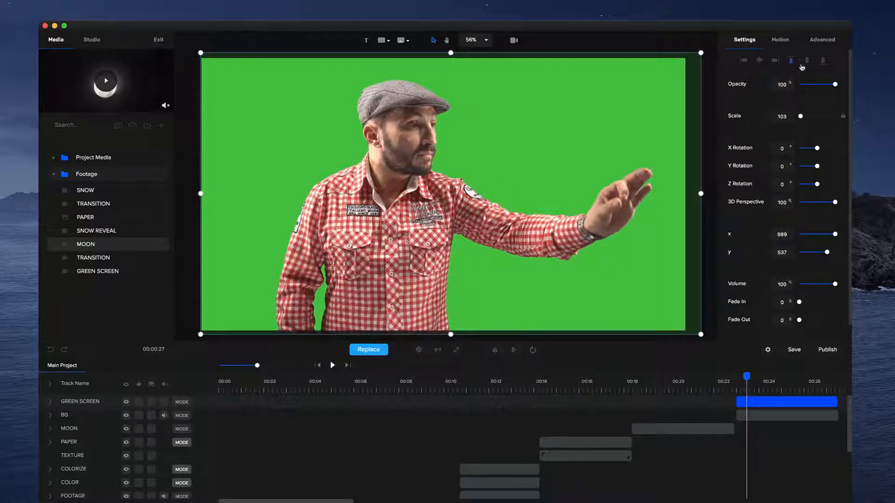
{"action": "left_click", "coordinate": [829, 47]}
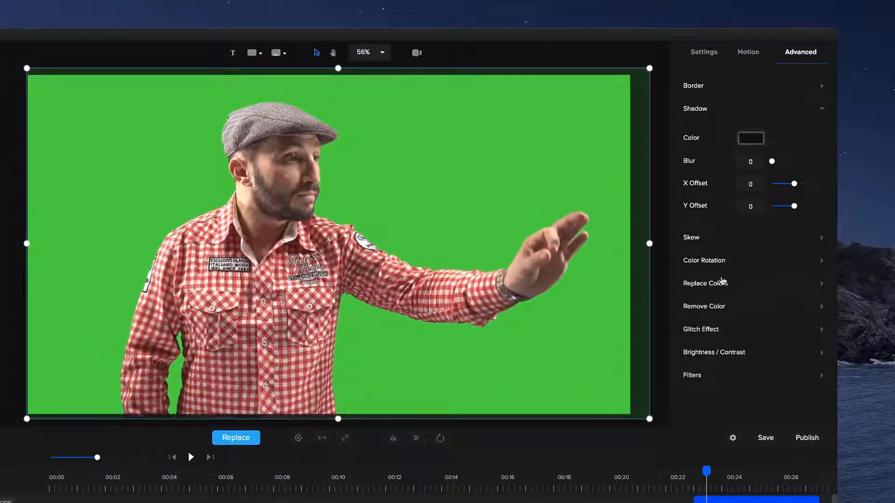
Enable Remove Color on the GREEN SCREEN clip and sample its green background as #3bc93a.
{"action": "left_click", "coordinate": [712, 313]}
{"action": "left_click", "coordinate": [793, 360]}
{"action": "left_click", "coordinate": [485, 356]}
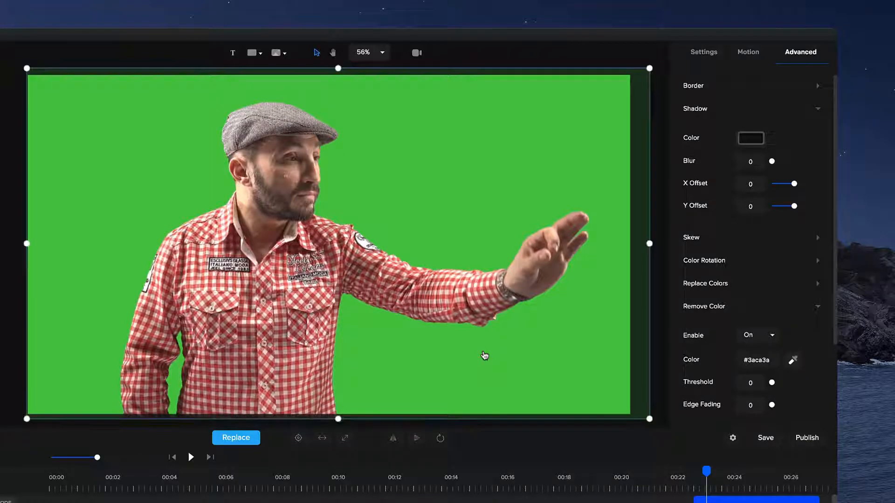
{"action": "left_click", "coordinate": [793, 360]}
{"action": "left_click", "coordinate": [465, 359]}
Try Remove Color thresholds of 9 and 5, examining the green edges around the man's face and shoulders.
{"action": "left_click_drag", "start_coordinate": [772, 382], "coordinate": [777, 383]}
{"action": "scroll", "coordinate": [191, 205], "scroll_direction": "up", "scroll_amount": 5}
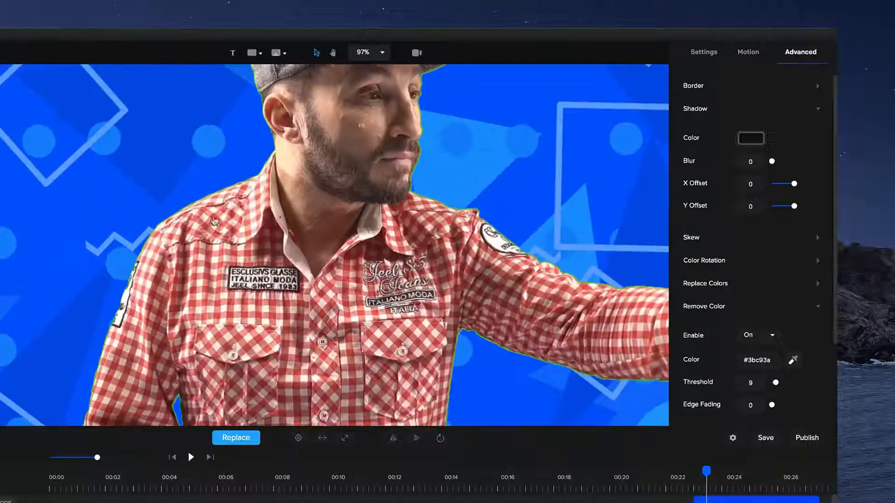
{"action": "scroll", "coordinate": [291, 110], "scroll_direction": "down", "scroll_amount": 3}
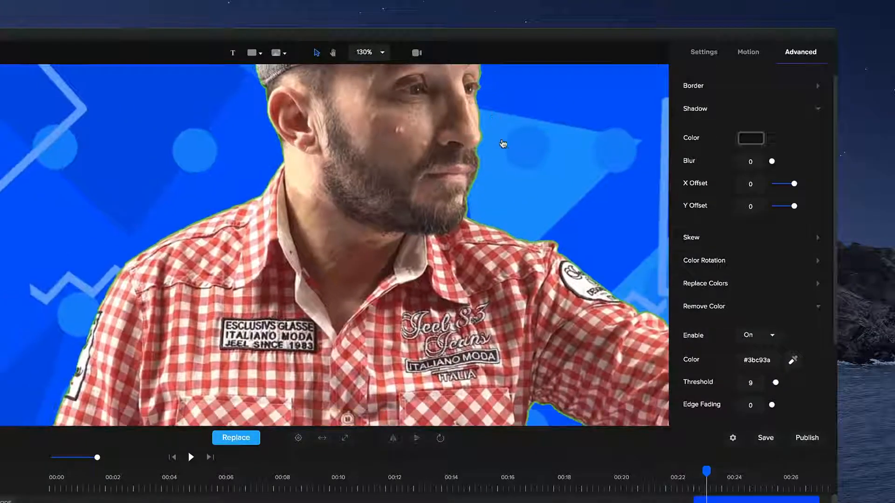
{"action": "left_click_drag", "start_coordinate": [779, 386], "coordinate": [772, 384]}
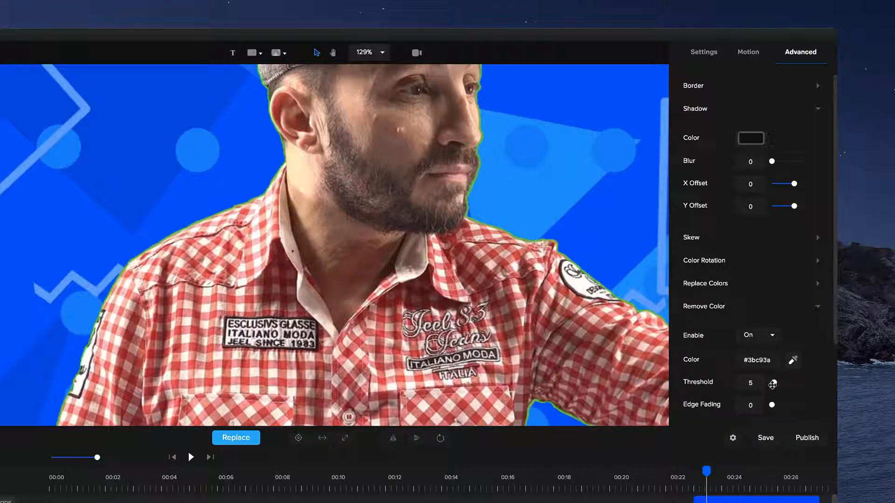
{"action": "scroll", "coordinate": [502, 170], "scroll_direction": "up", "scroll_amount": 5}
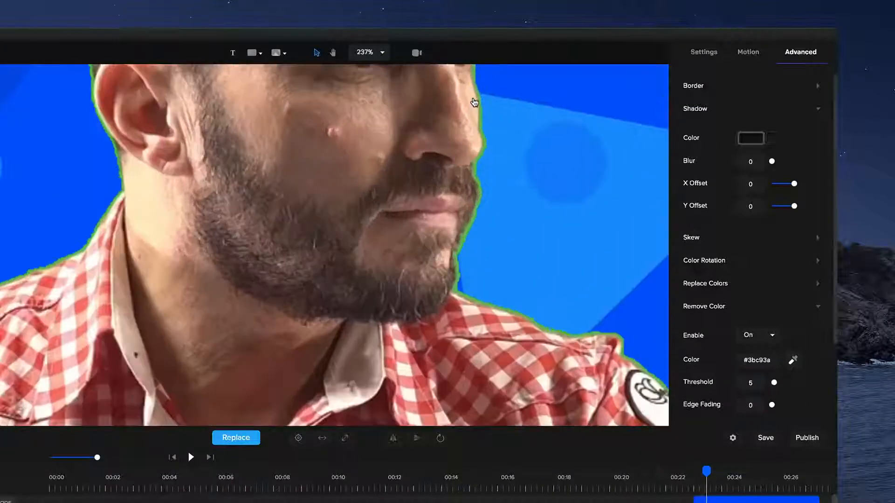
{"action": "scroll", "coordinate": [477, 159], "scroll_direction": "down", "scroll_amount": 1}
{"action": "scroll", "coordinate": [476, 159], "scroll_direction": "down", "scroll_amount": 4}
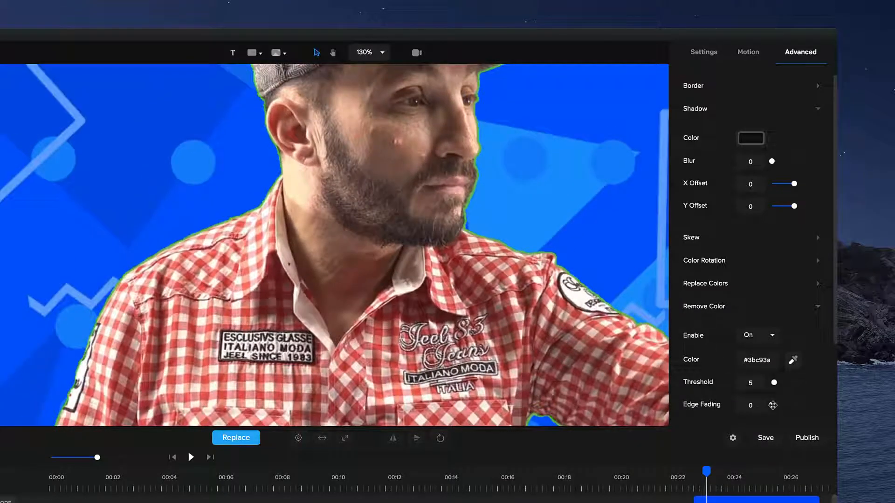
Refine the green removal with Threshold 7 and Edge Fading 4, checking the man's outline up close.
{"action": "left_click_drag", "start_coordinate": [773, 406], "coordinate": [777, 407]}
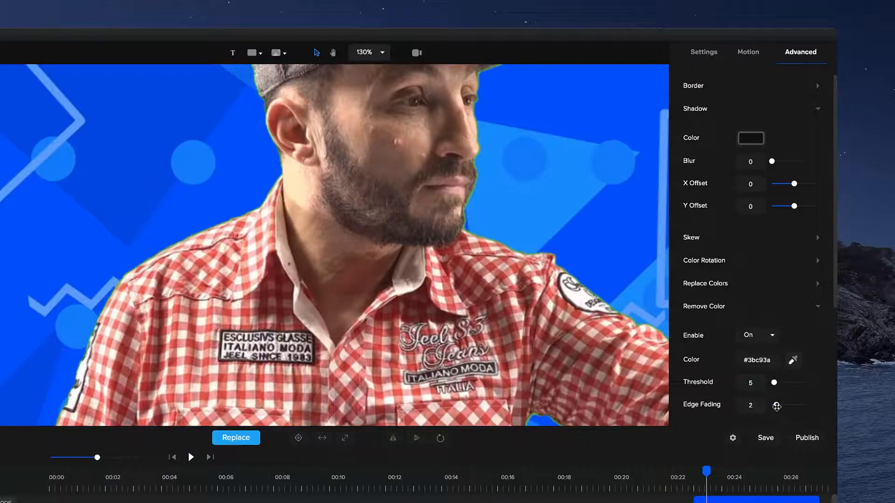
{"action": "scroll", "coordinate": [519, 235], "scroll_direction": "down", "scroll_amount": 8}
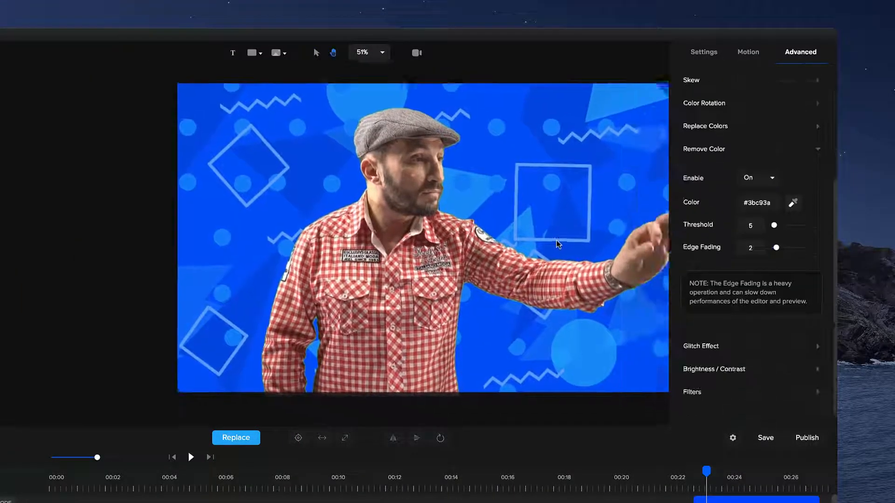
{"action": "left_click_drag", "start_coordinate": [601, 228], "coordinate": [480, 237]}
{"action": "scroll", "coordinate": [387, 231], "scroll_direction": "up", "scroll_amount": 1}
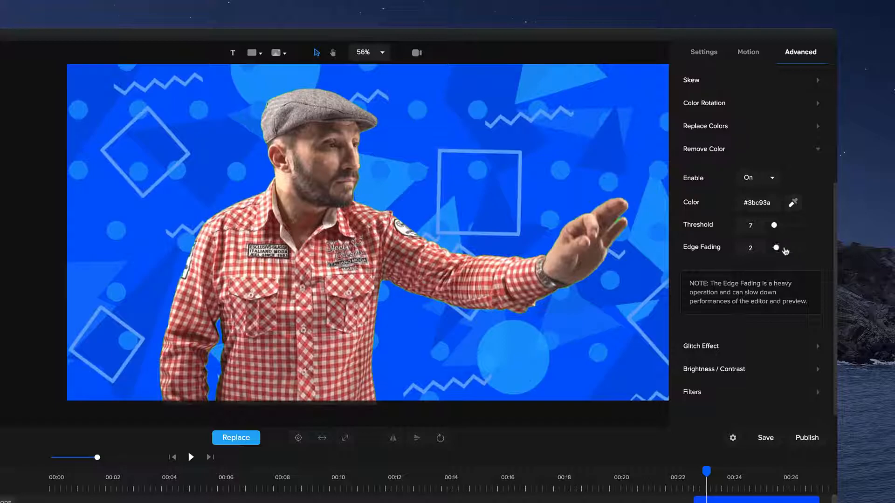
{"action": "left_click_drag", "start_coordinate": [776, 250], "coordinate": [777, 250]}
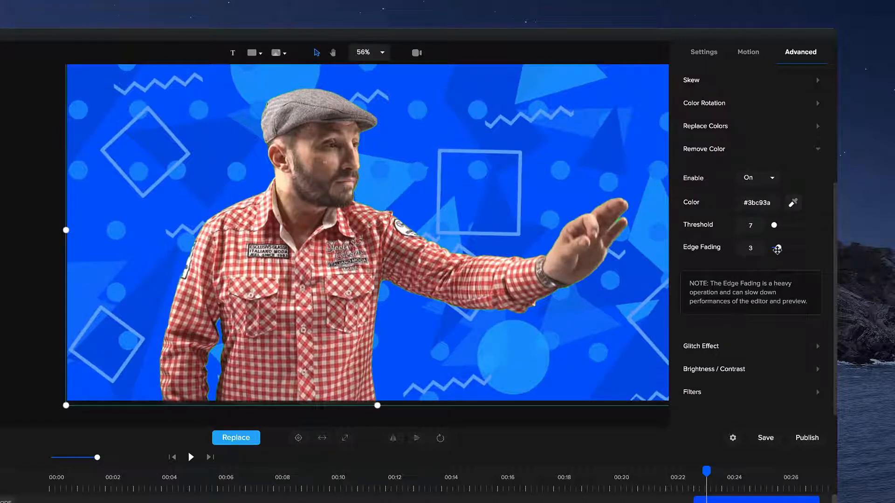
{"action": "scroll", "coordinate": [420, 235], "scroll_direction": "up", "scroll_amount": 3}
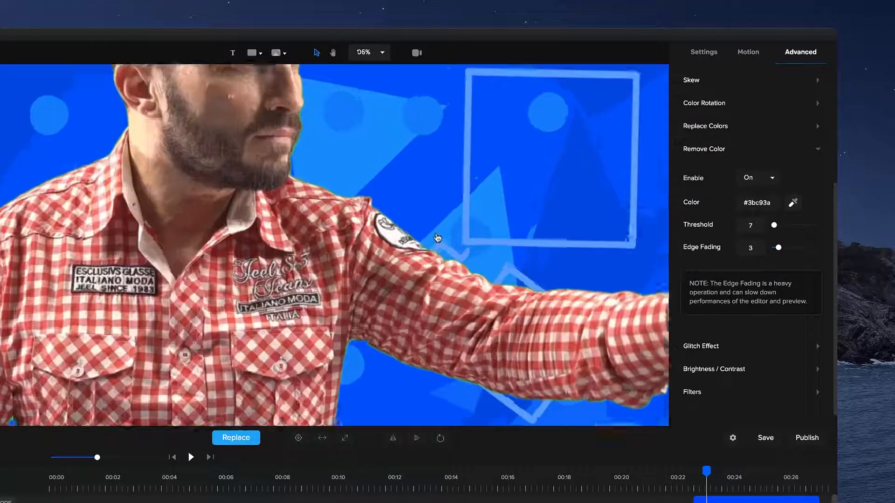
{"action": "scroll", "coordinate": [425, 247], "scroll_direction": "down", "scroll_amount": 5}
{"action": "scroll", "coordinate": [425, 247], "scroll_direction": "down", "scroll_amount": 1}
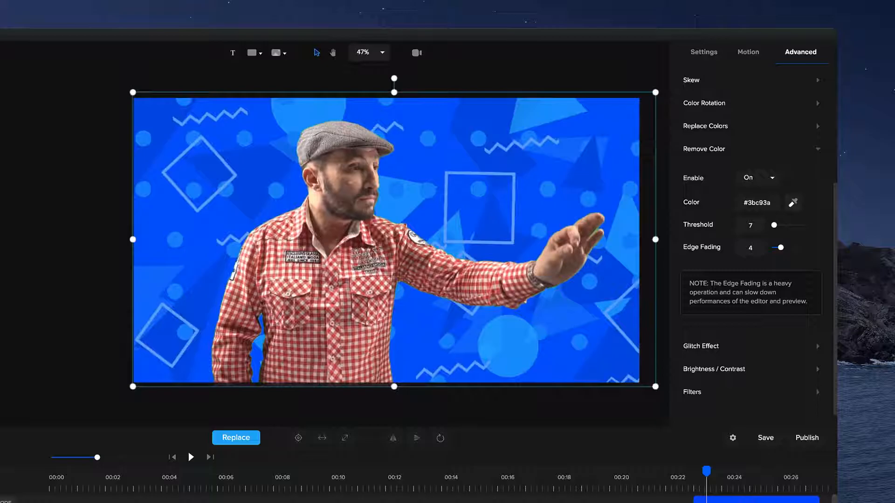
Change the project resolution to a custom square format of 1080 x 1080.
{"action": "left_click", "coordinate": [734, 440]}
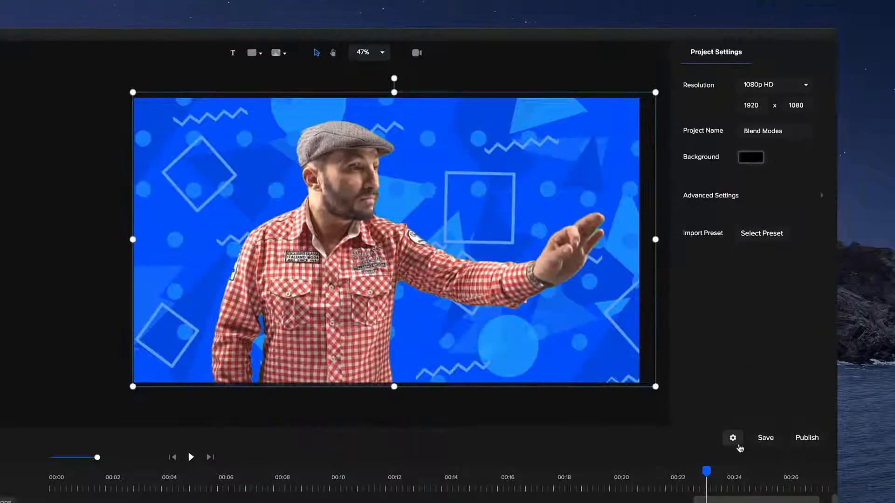
{"action": "double_click", "coordinate": [752, 108]}
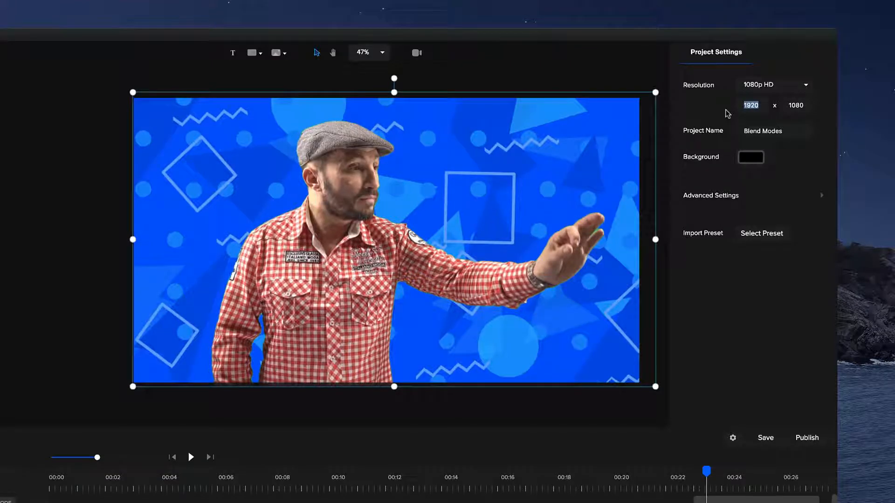
{"action": "type", "text": "10"}
{"action": "key", "text": "Return"}
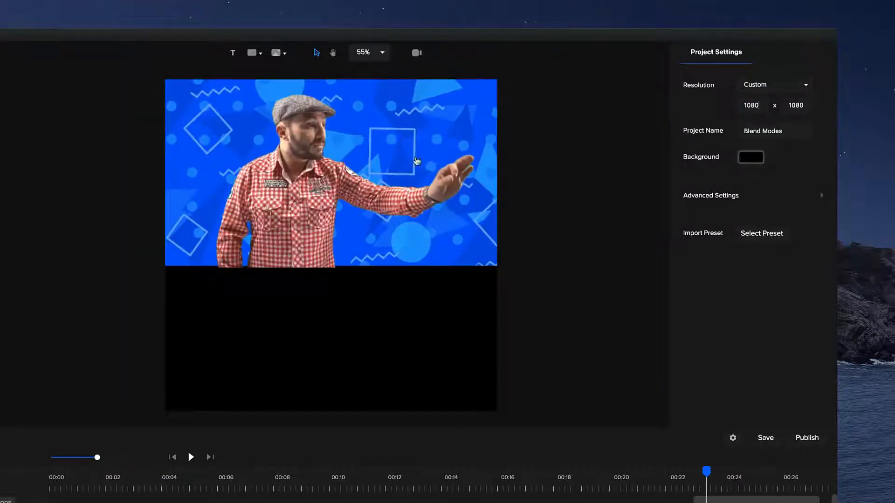
Enlarge the blue background to fill the square canvas, and scale the GREEN SCREEN clip to 101 at x 706, y 552.
{"action": "left_click", "coordinate": [486, 195]}
{"action": "left_click_drag", "start_coordinate": [498, 266], "coordinate": [714, 485]}
{"action": "left_click", "coordinate": [288, 214]}
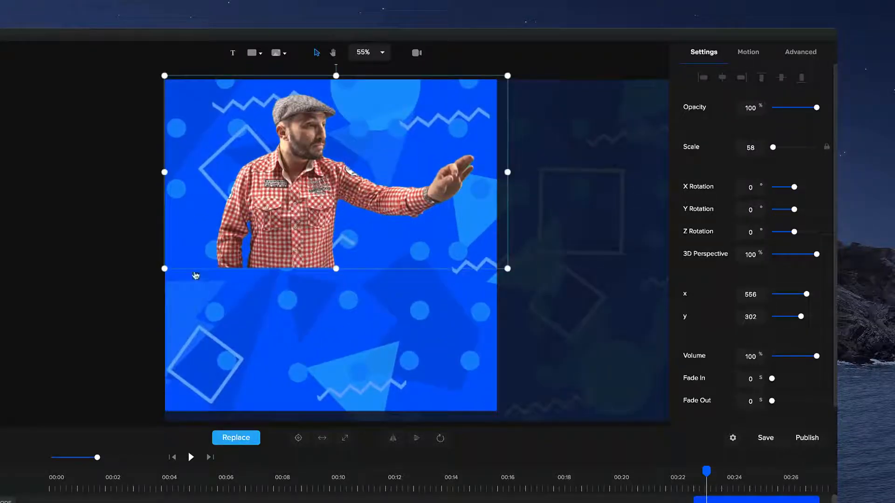
{"action": "left_click_drag", "start_coordinate": [164, 269], "coordinate": [201, 357]}
{"action": "left_click_drag", "start_coordinate": [191, 320], "coordinate": [349, 321]}
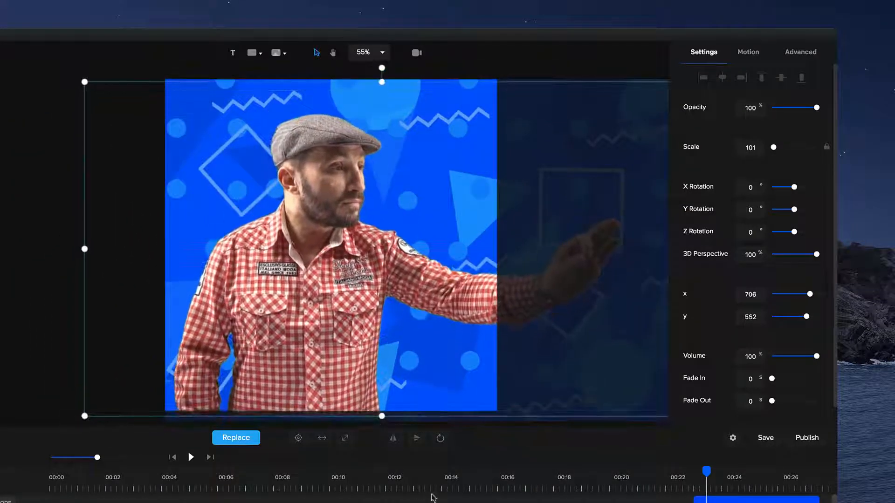
Select the COLORIZE, COLOR, FOOTAGE, TRANSITION and TRANSITIONS clips around 12 seconds and extend their ends together by about half a second.
{"action": "left_click", "coordinate": [404, 474]}
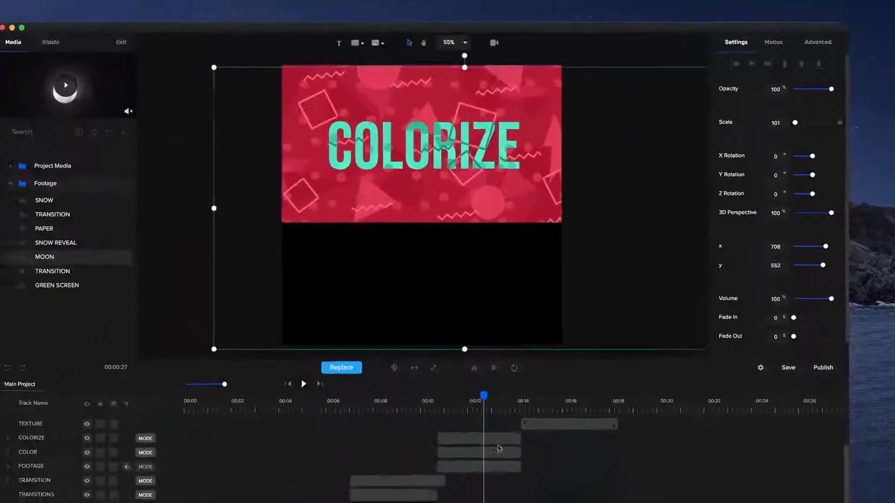
{"action": "left_click", "coordinate": [426, 502]}
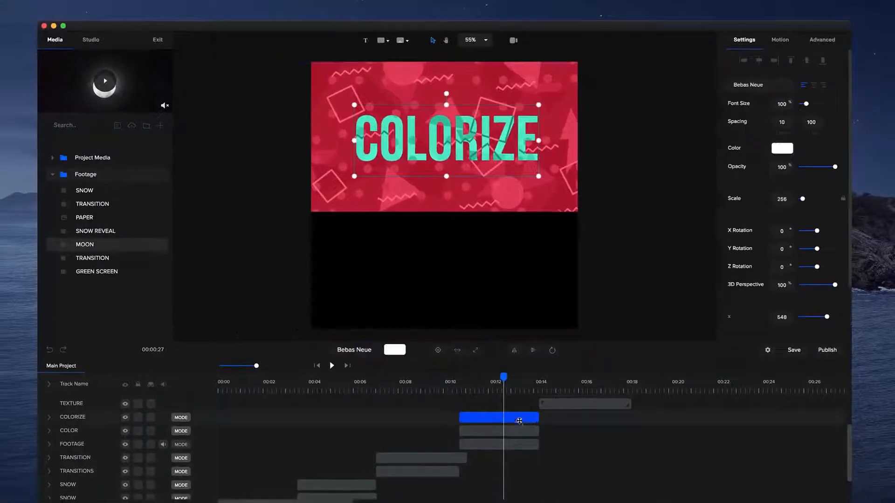
{"action": "left_click", "coordinate": [520, 432], "text": "shift"}
{"action": "left_click", "coordinate": [511, 445], "text": "shift"}
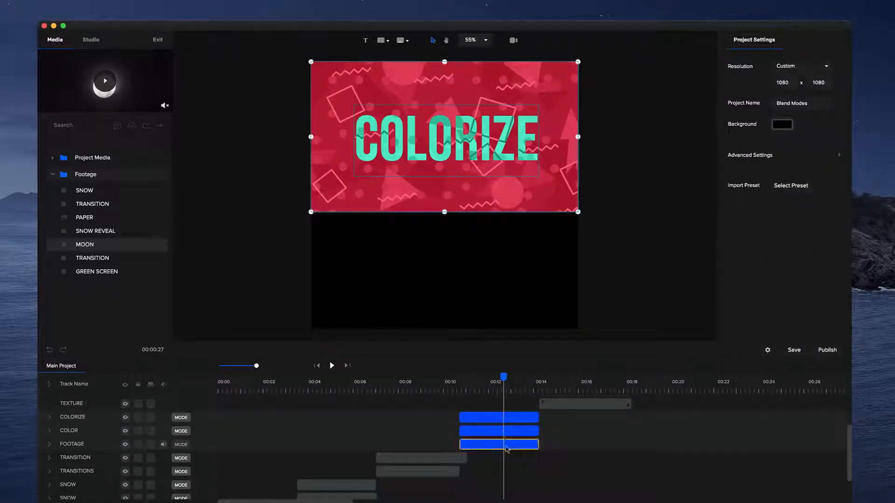
{"action": "left_click", "coordinate": [452, 458], "text": "shift"}
{"action": "left_click", "coordinate": [446, 472], "text": "shift"}
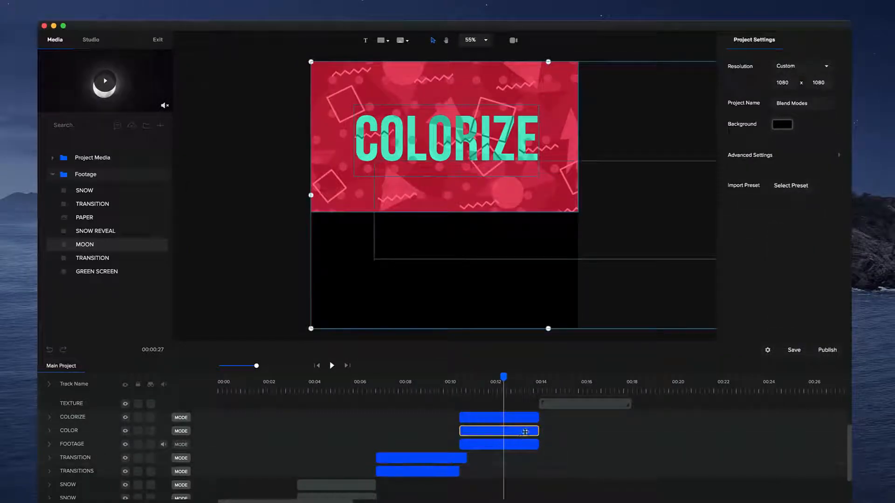
{"action": "mouse_move", "coordinate": [539, 432]}
{"action": "left_mouse_down"}
{"action": "mouse_move", "coordinate": [507, 435]}
{"action": "mouse_move", "coordinate": [577, 436]}
{"action": "mouse_move", "coordinate": [552, 438]}
{"action": "left_mouse_up"}
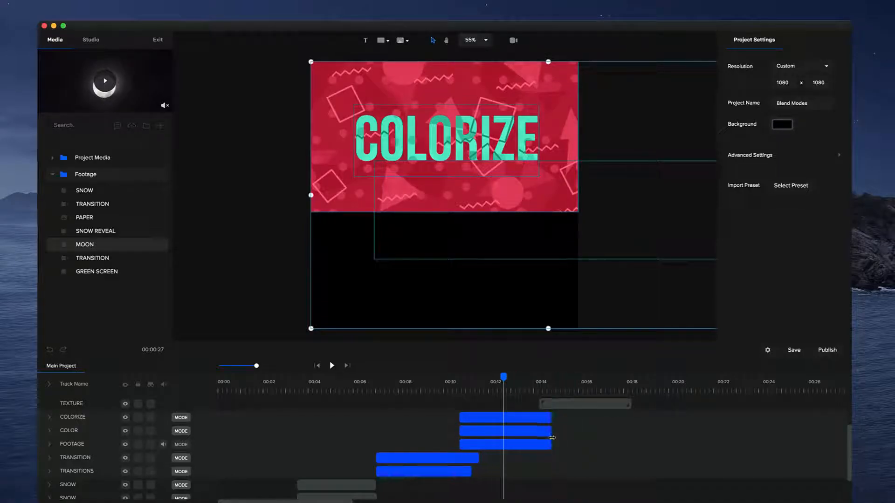
Select only the COLORIZE, COLOR and FOOTAGE clips and trim their ends together to about 14 seconds.
{"action": "left_click", "coordinate": [546, 431]}
{"action": "left_click", "coordinate": [546, 417]}
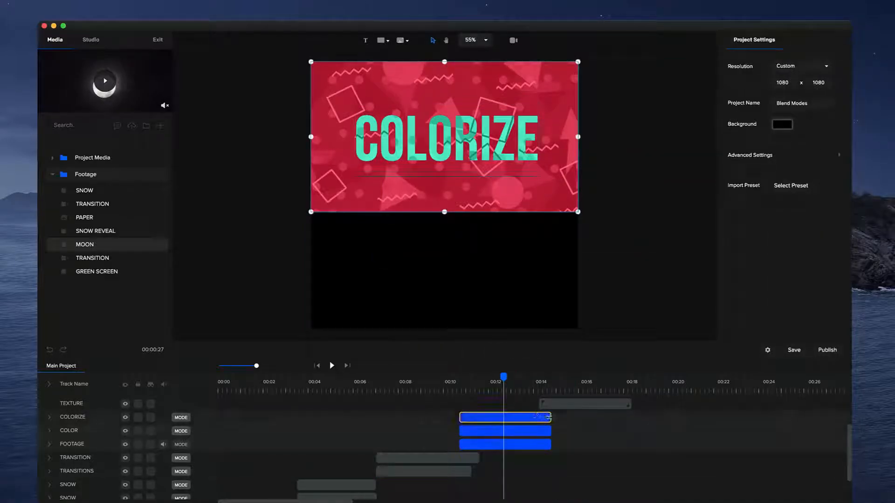
{"action": "left_click_drag", "start_coordinate": [548, 418], "coordinate": [539, 417]}
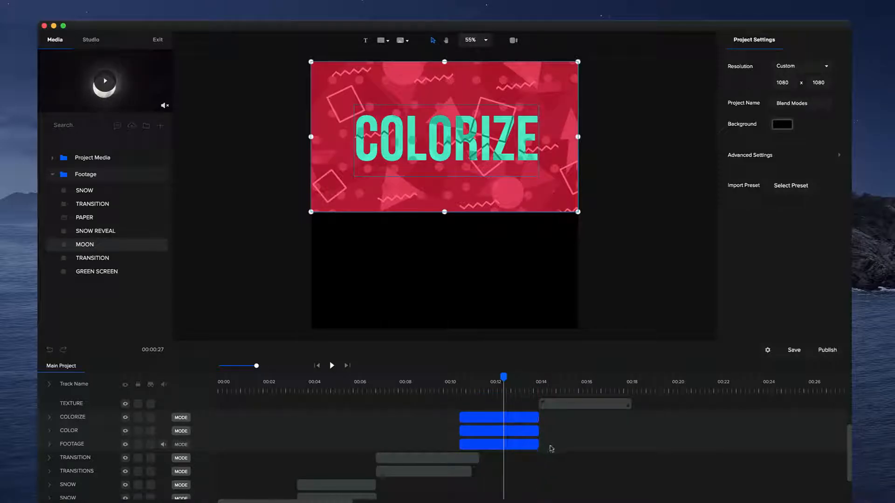